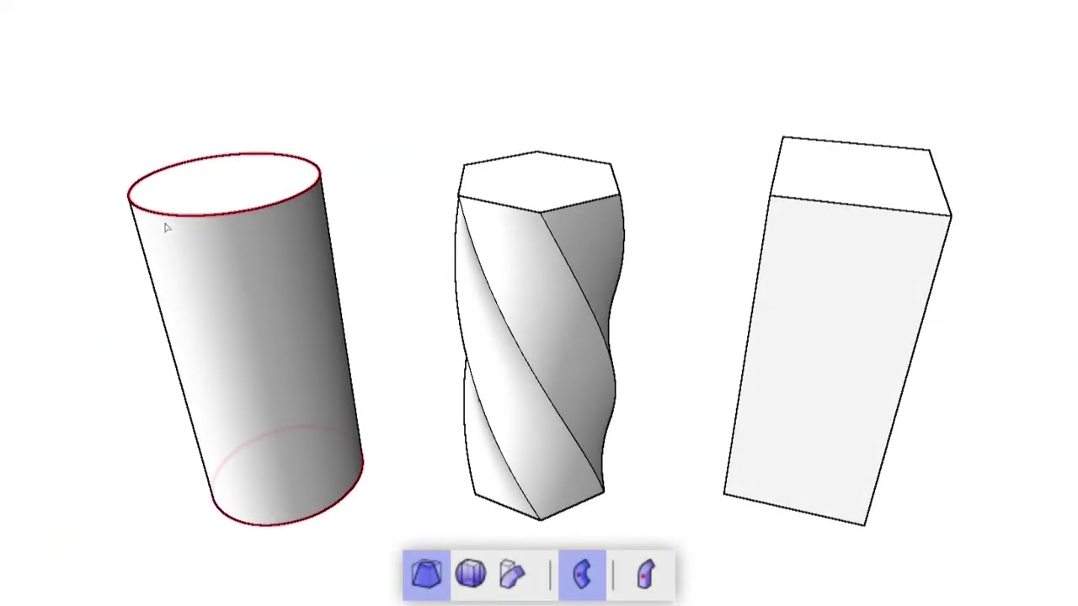
Taper all three solids from their top centers, narrowing the cylinder and the box and flaring the twisted hexagonal prism outward
click(230, 179)
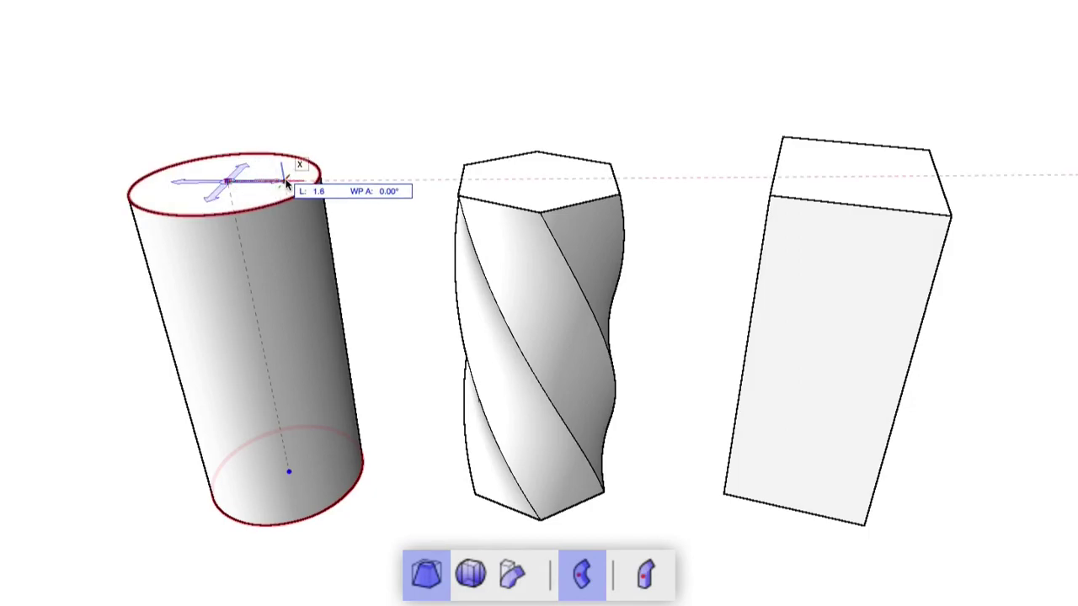
click(264, 179)
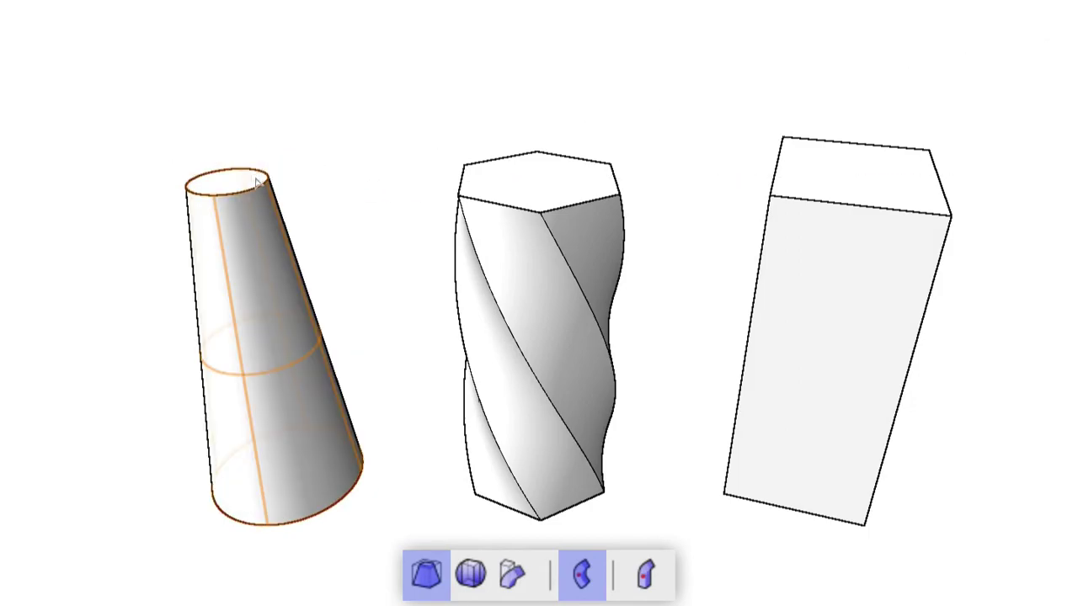
click(538, 179)
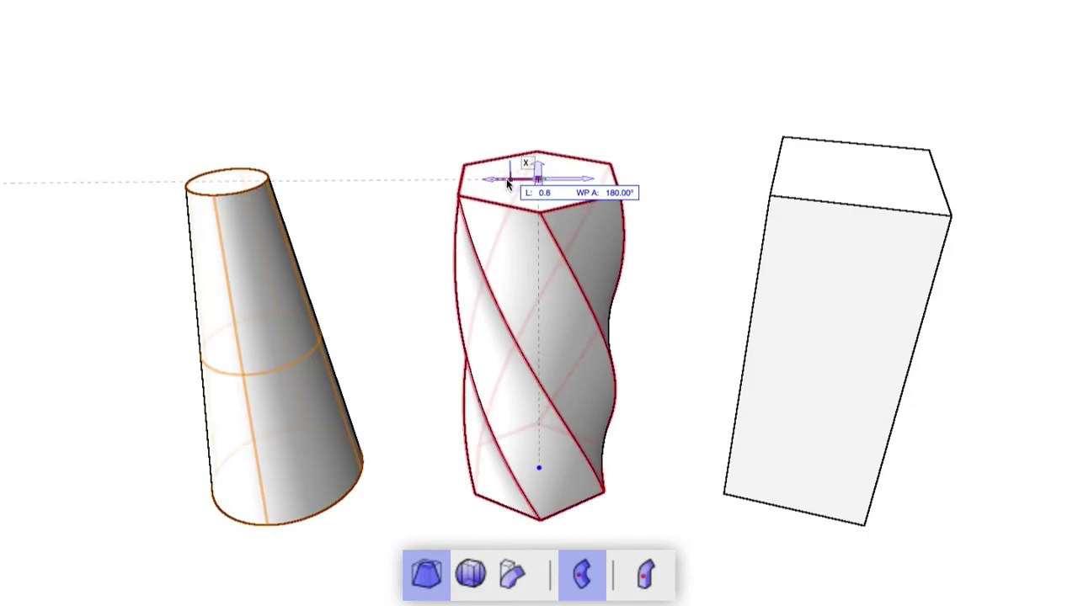
click(464, 172)
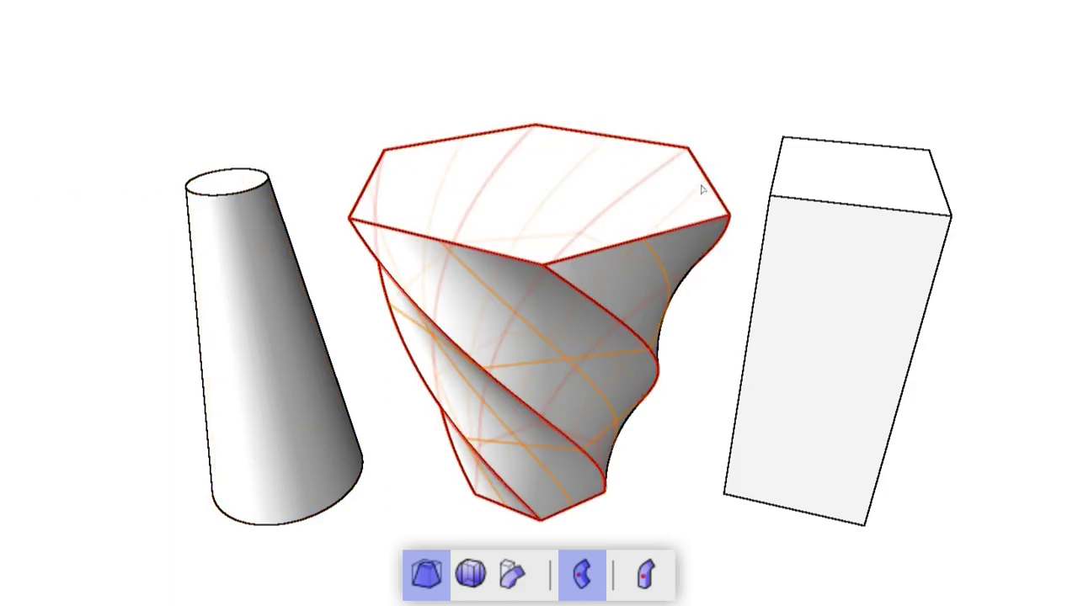
click(865, 172)
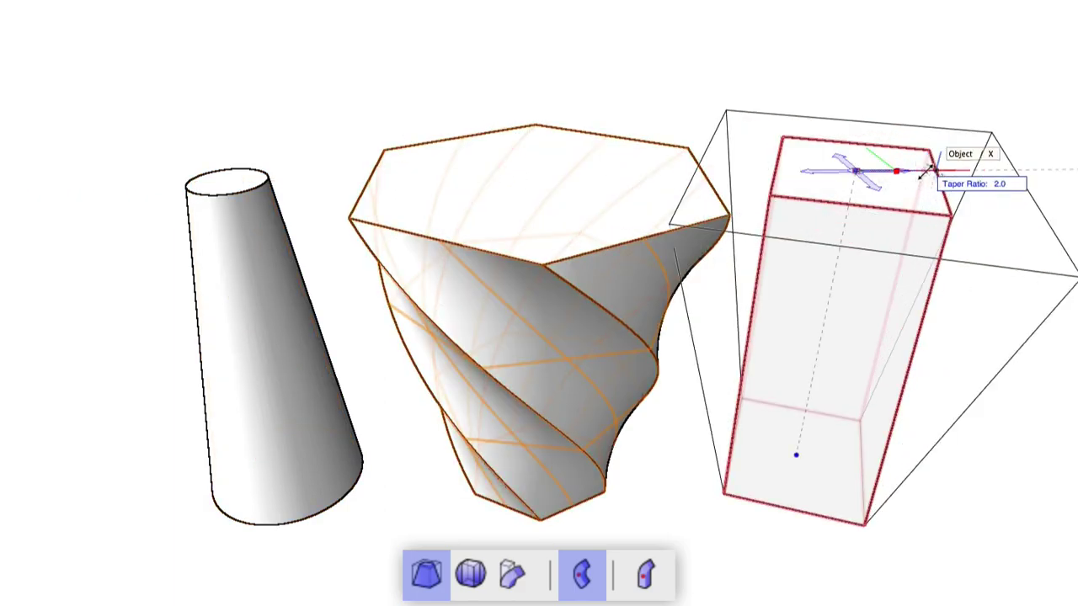
click(870, 172)
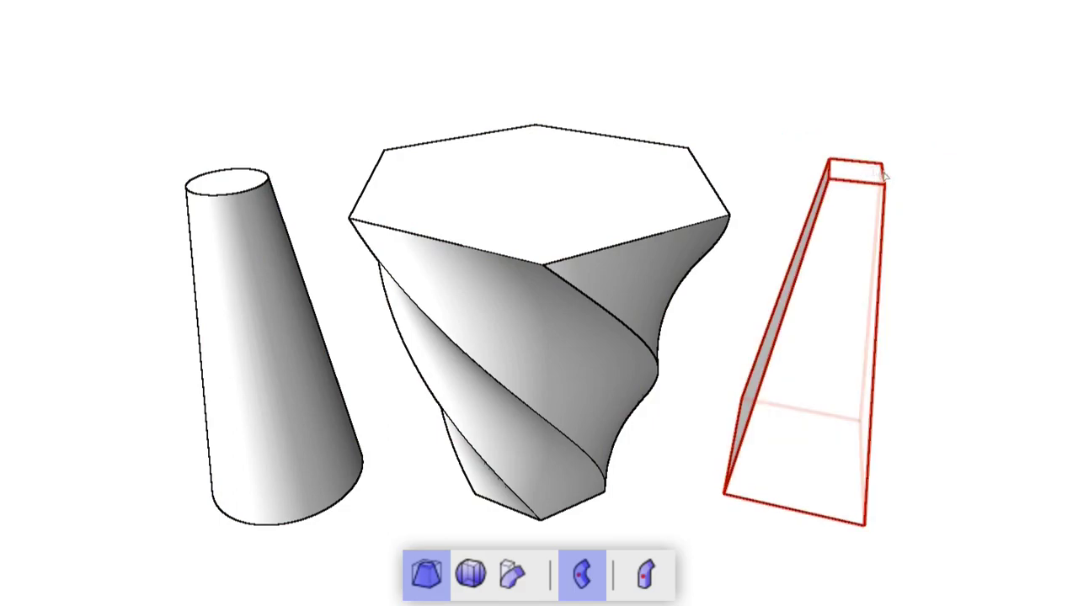
Undo the tapers on the cylinder, the twisted prism and the box
key(super+z)
key(super+z)
key(super+z)
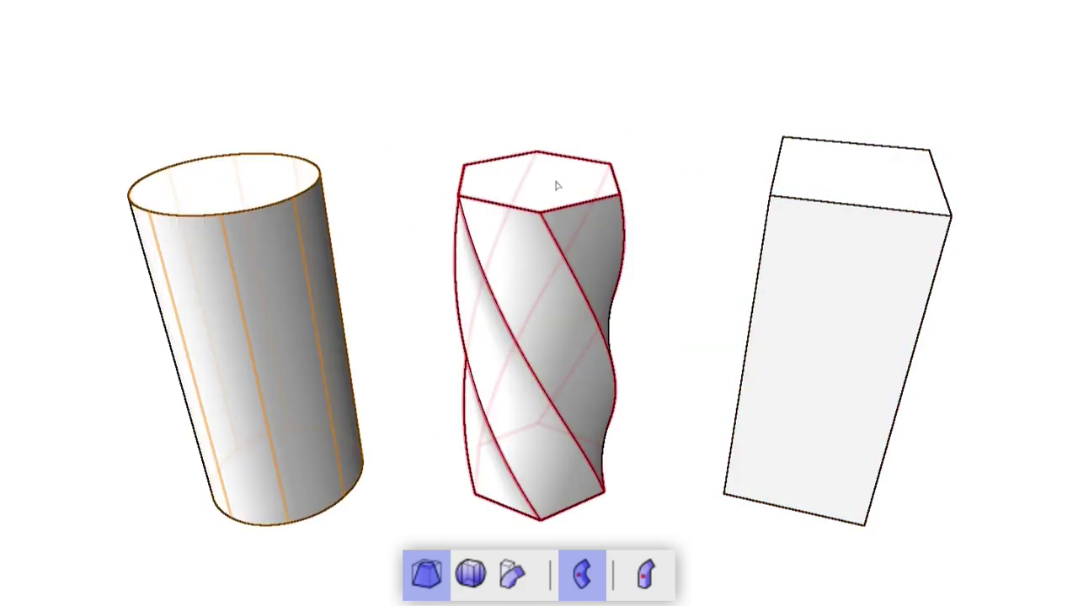
Try tapering the twisted prism from its top center along X with near and far reference points, and from a top corner
click(539, 180)
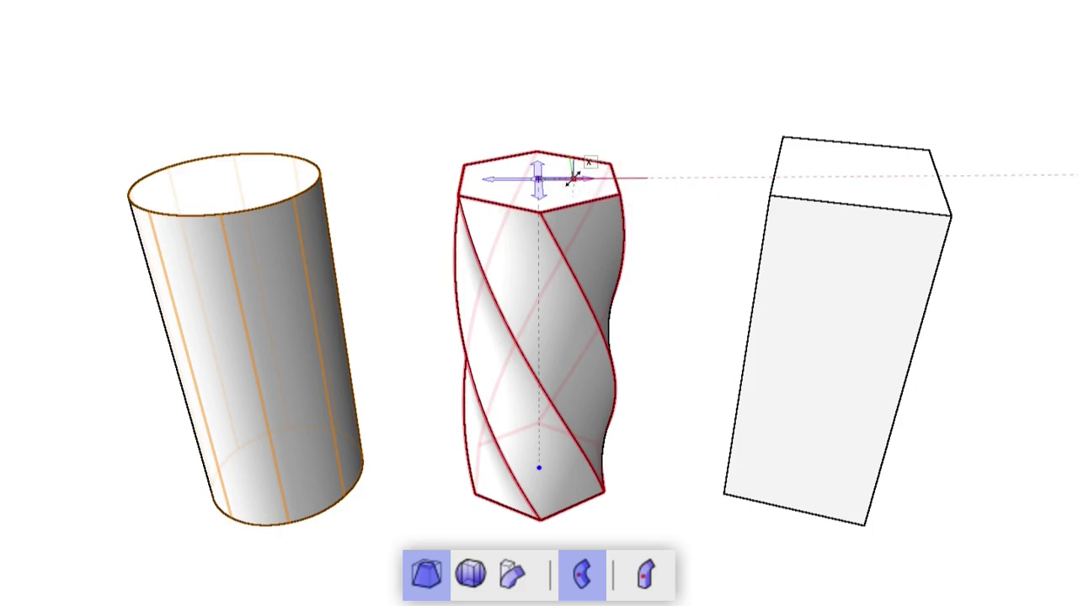
mouse_move(574, 177)
mouse_down()
mouse_move(554, 175)
mouse_move(571, 177)
mouse_up()
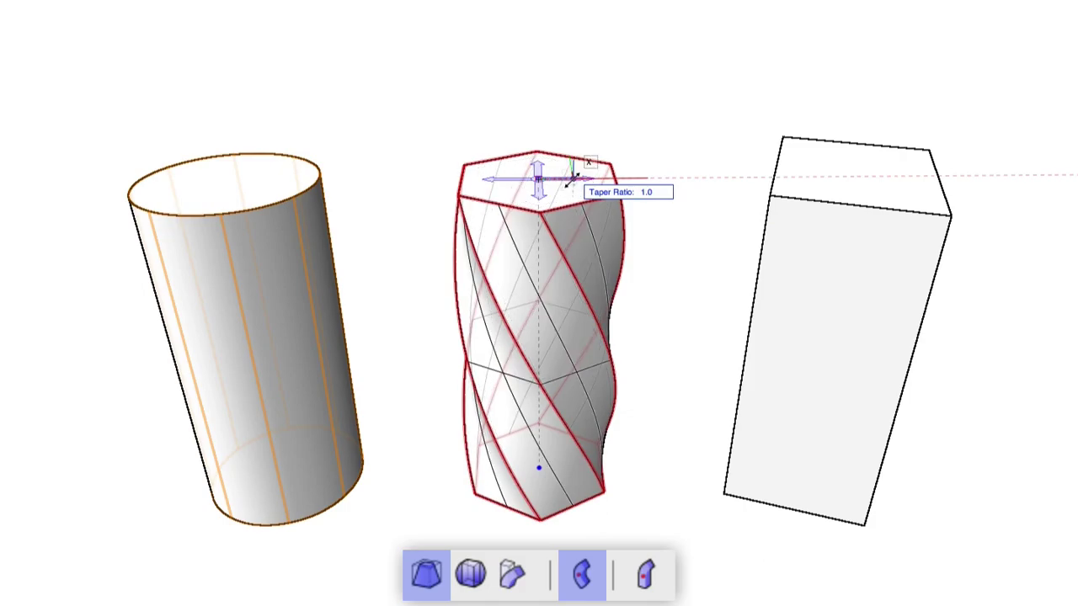
drag(572, 177, 573, 177)
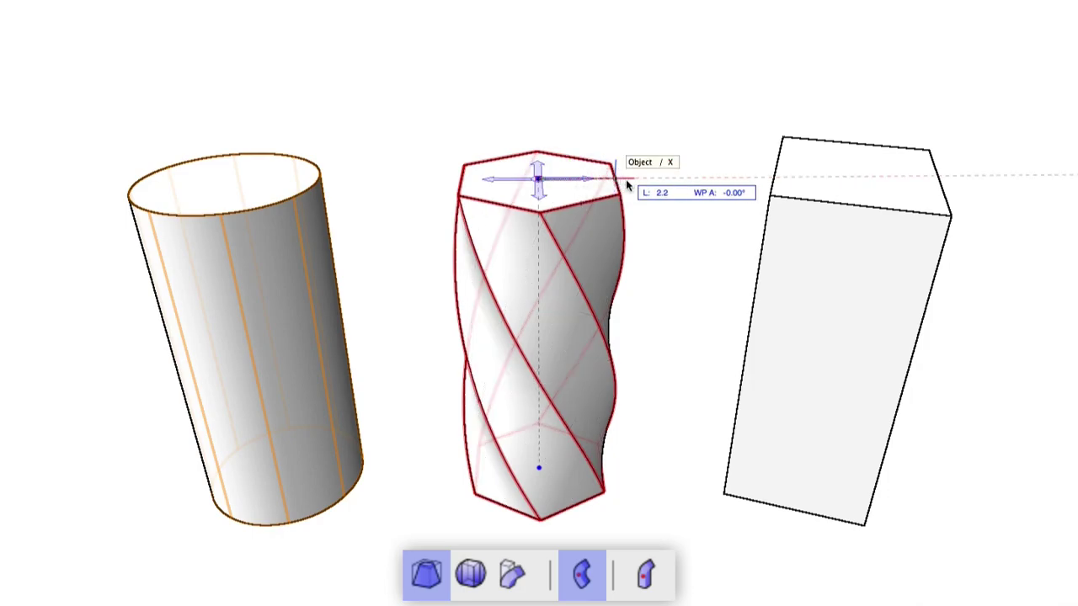
click(864, 176)
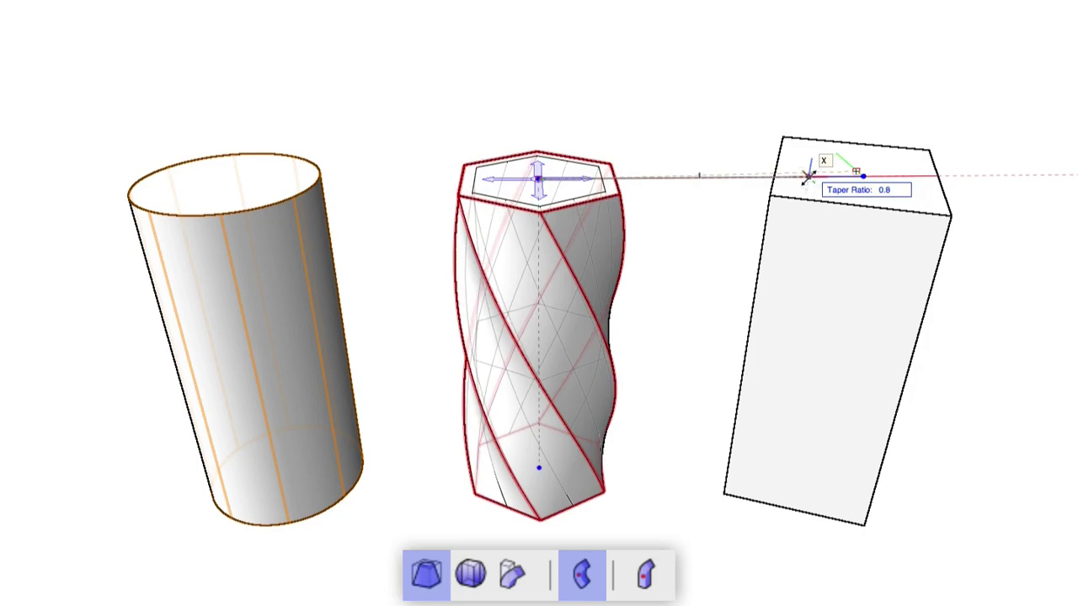
drag(787, 175, 1023, 176)
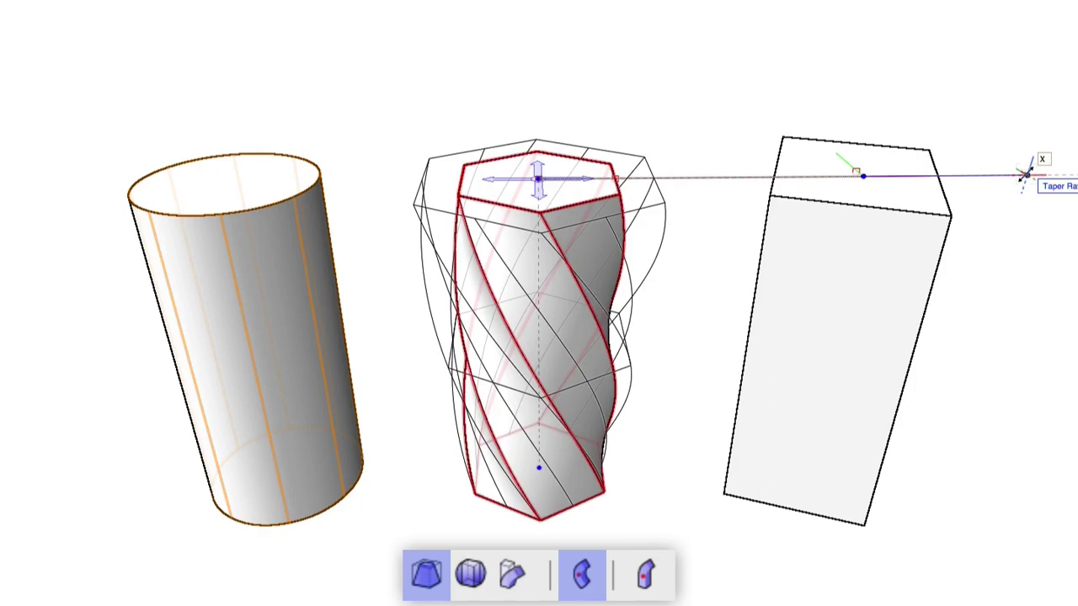
click(1027, 175)
click(1026, 179)
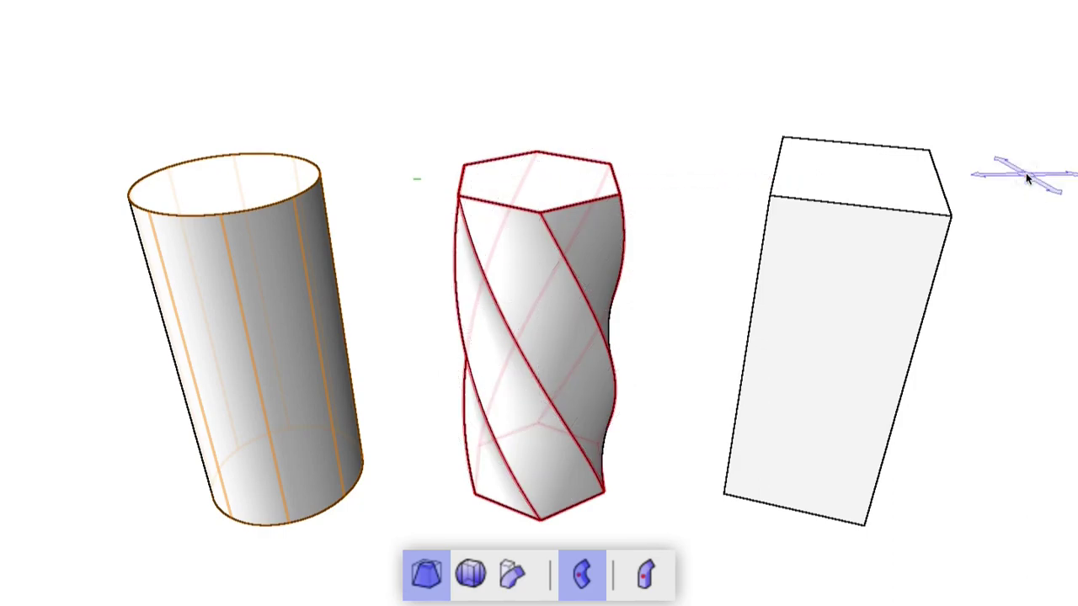
click(620, 195)
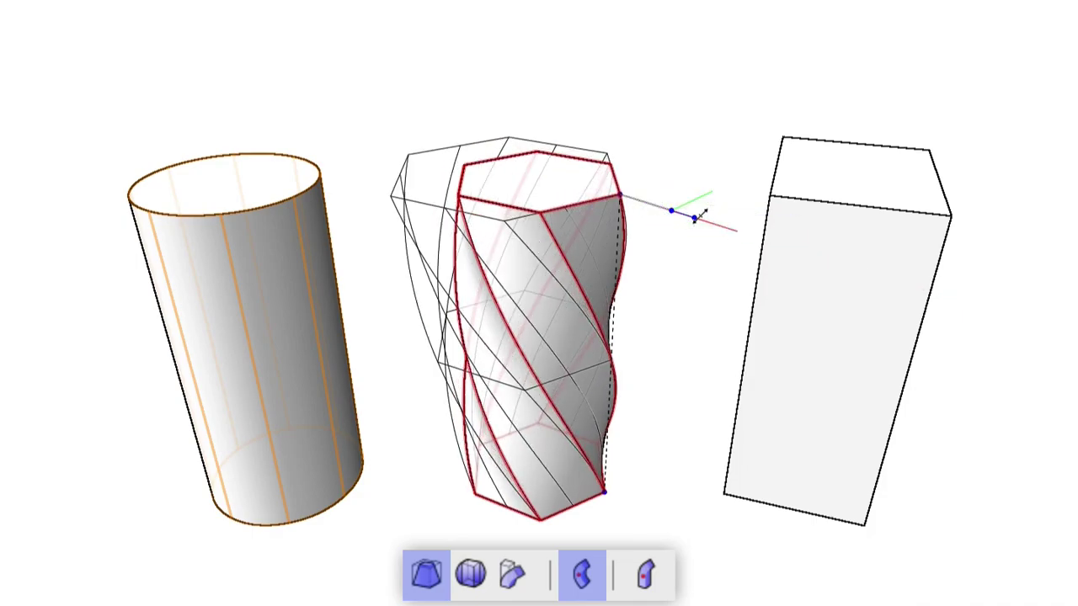
key(Escape)
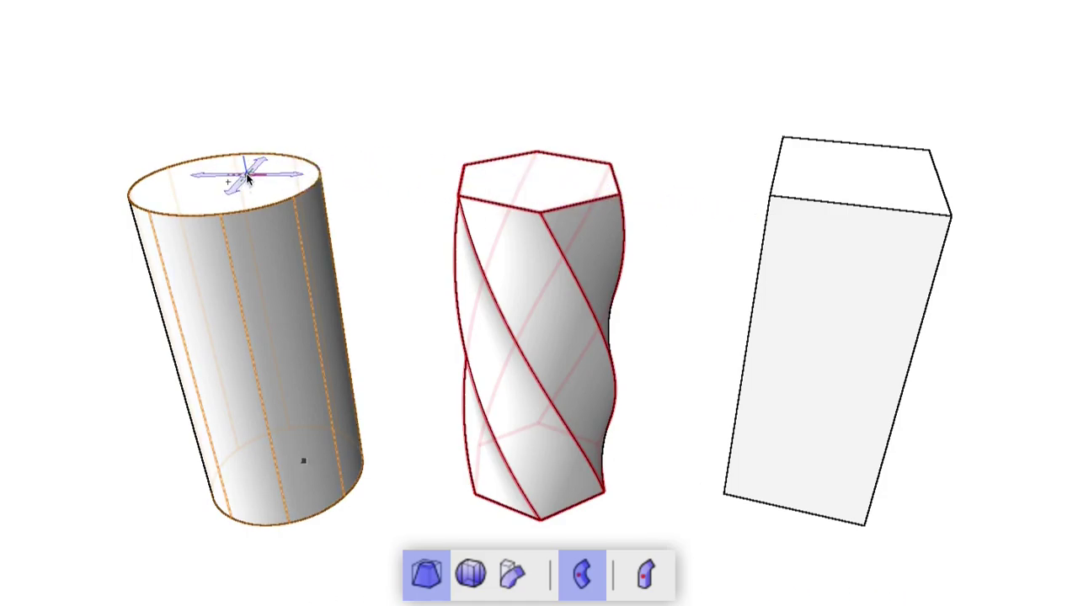
Switch to single-direction deformation and flare the cylinder's top from its center along the X axis to roughly twice its width
click(244, 181)
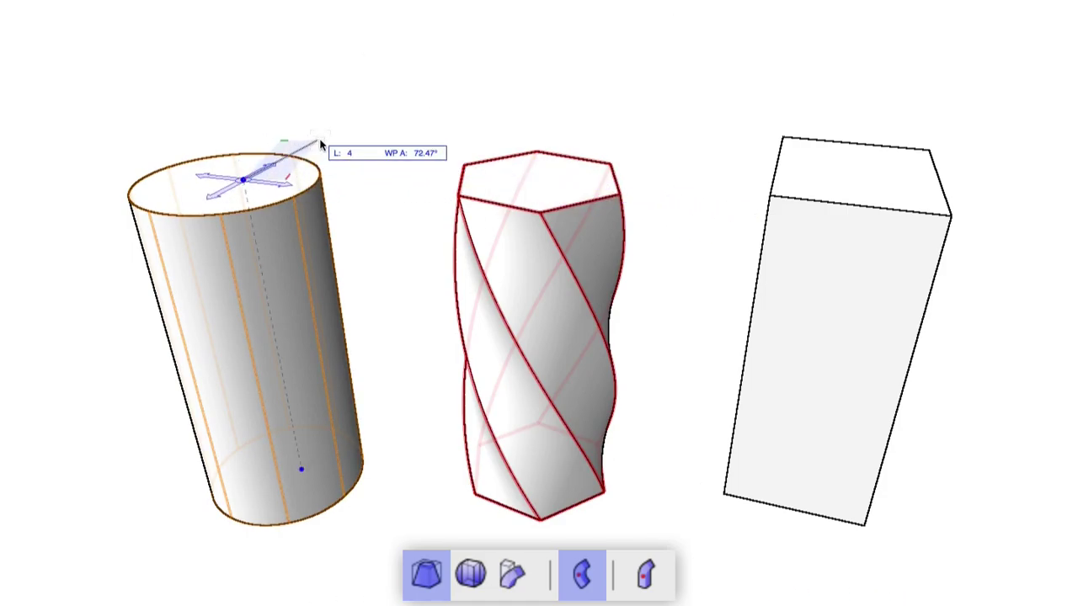
key(Escape)
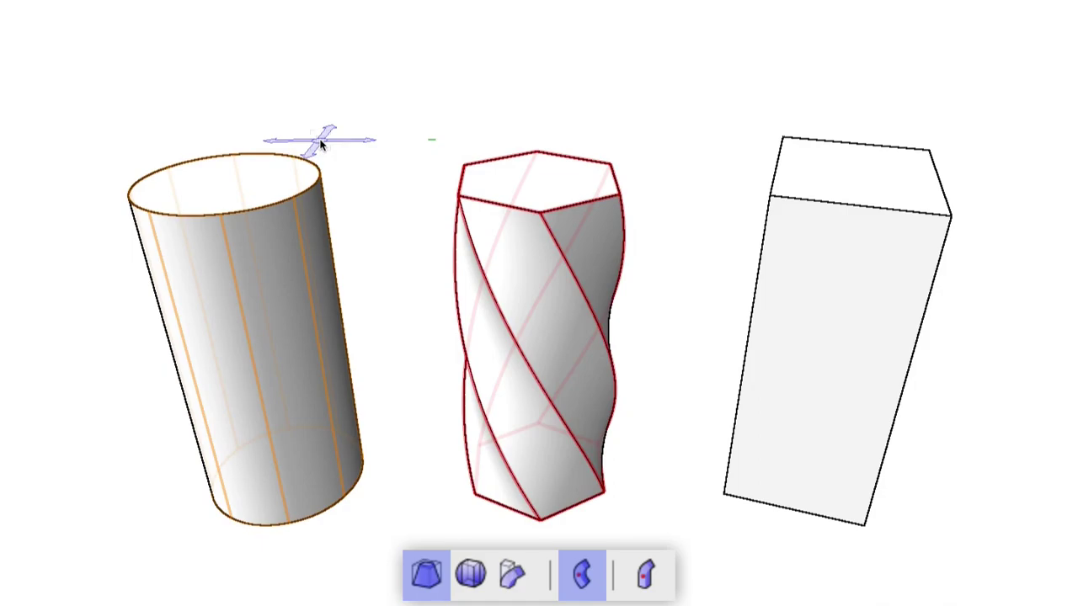
click(232, 183)
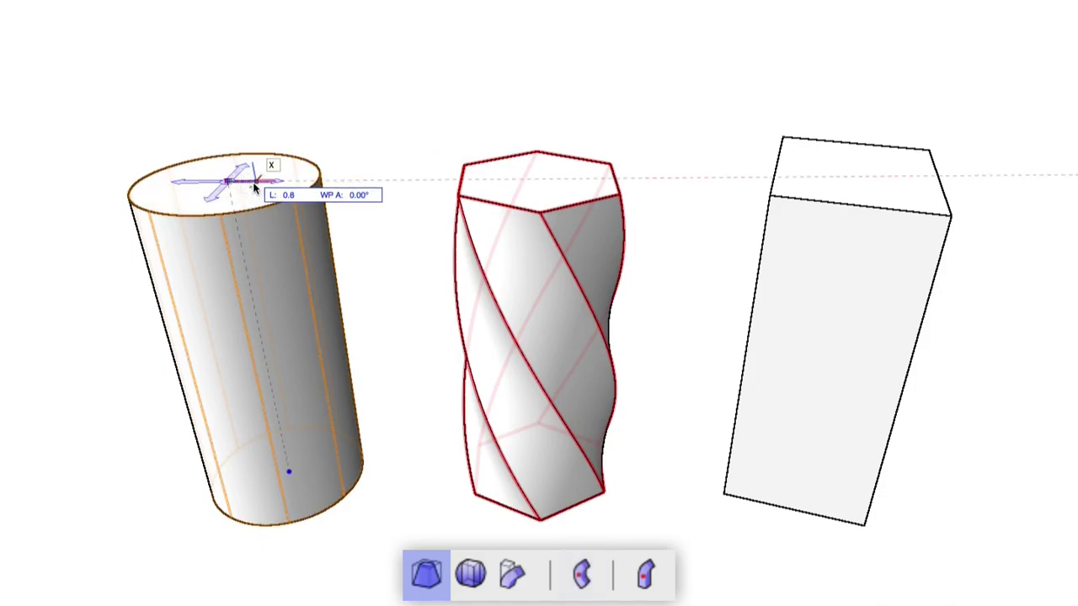
click(255, 187)
click(254, 187)
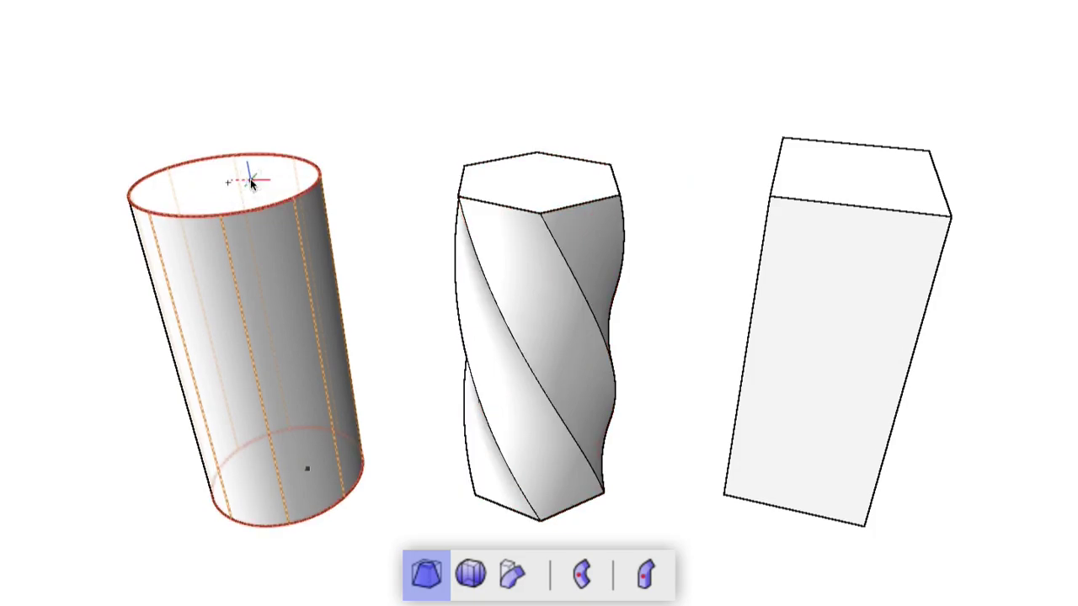
click(229, 182)
click(253, 182)
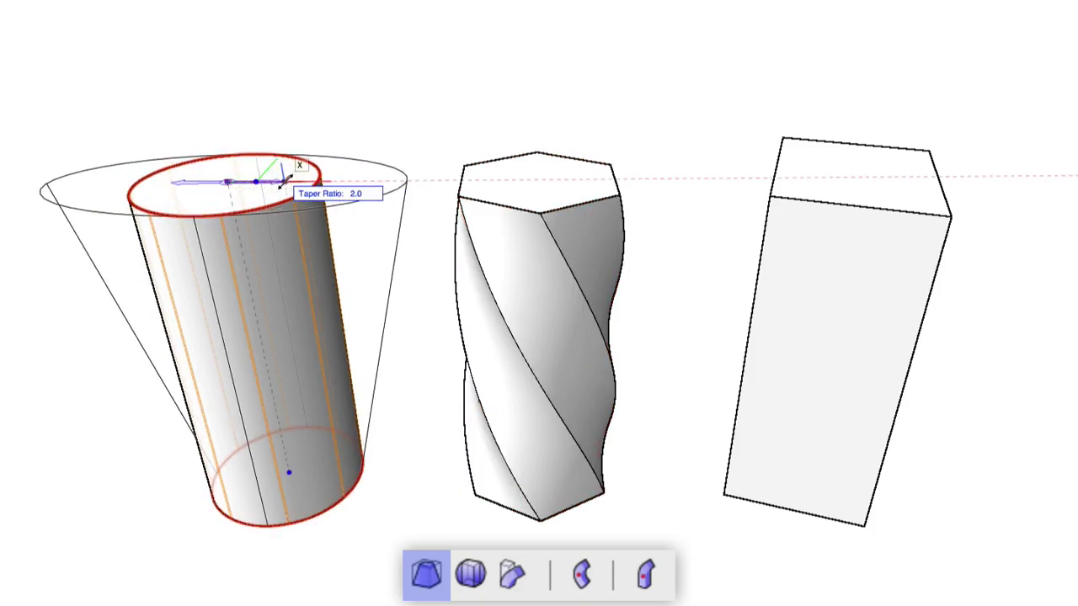
click(290, 180)
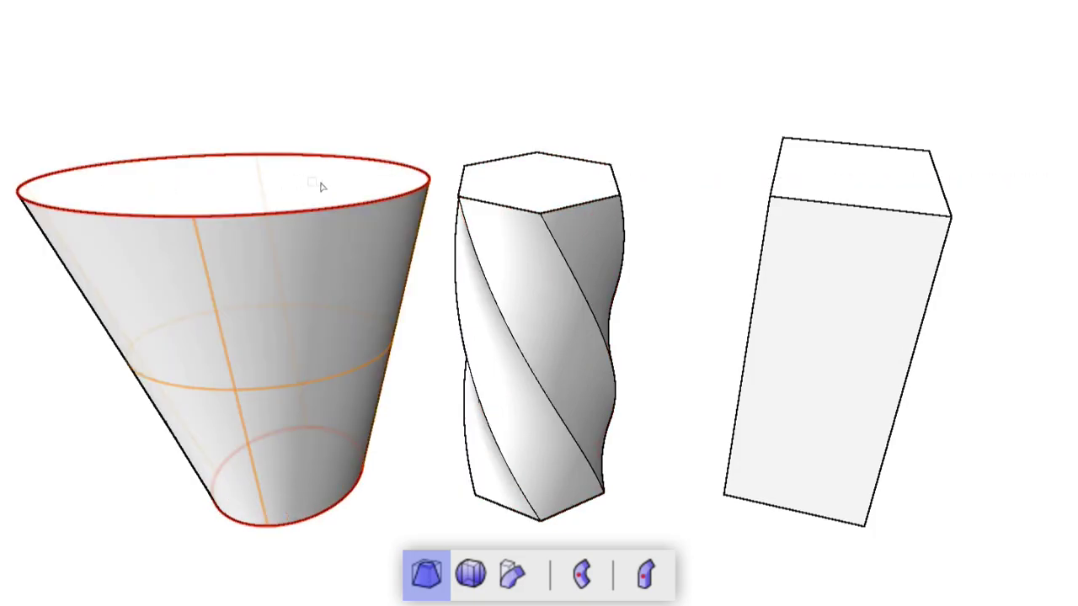
Flare the twisted prism's top face from its center along the Y axis only
click(543, 182)
click(540, 180)
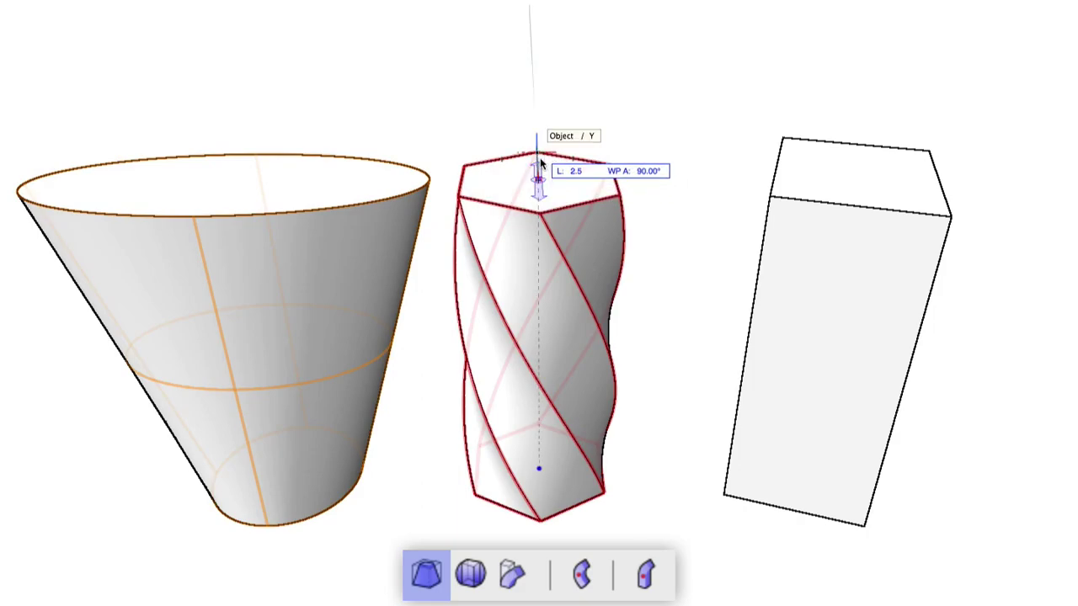
click(539, 150)
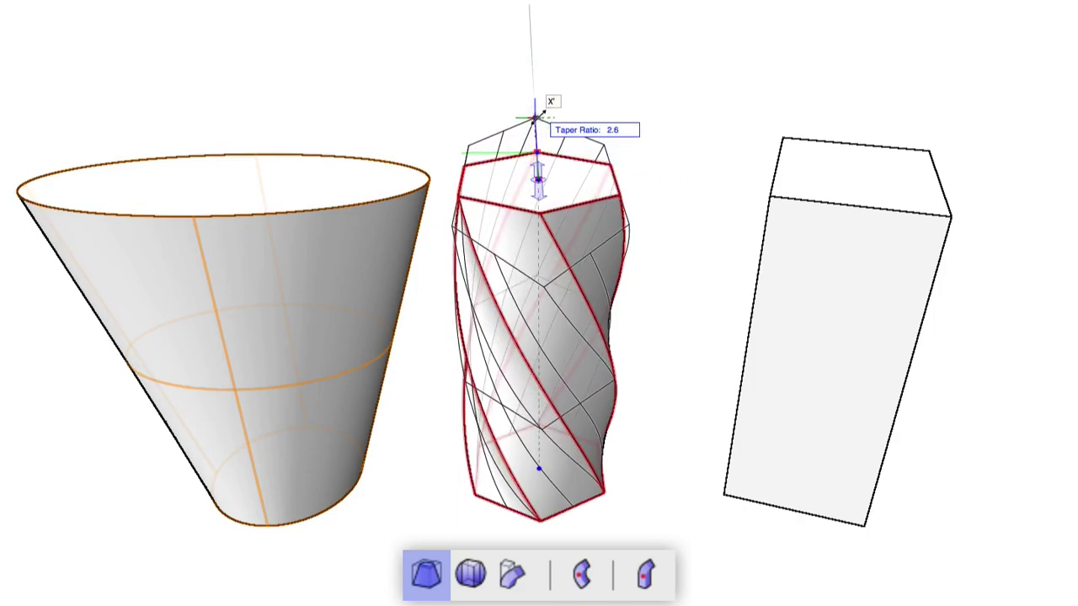
click(540, 99)
Flare the box's top face from its center along the X axis only
click(881, 177)
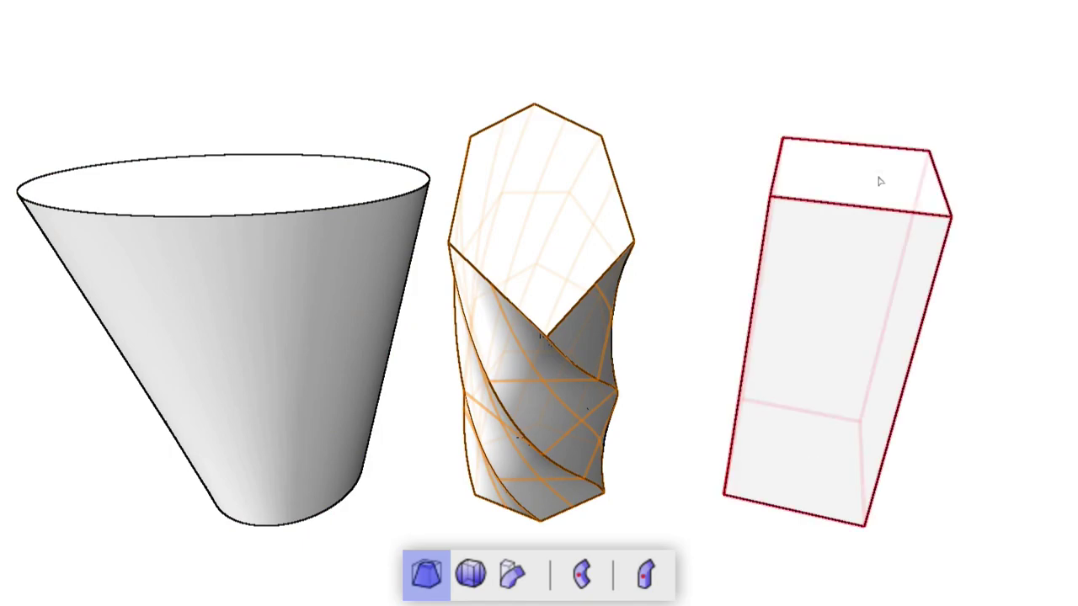
click(857, 172)
click(886, 172)
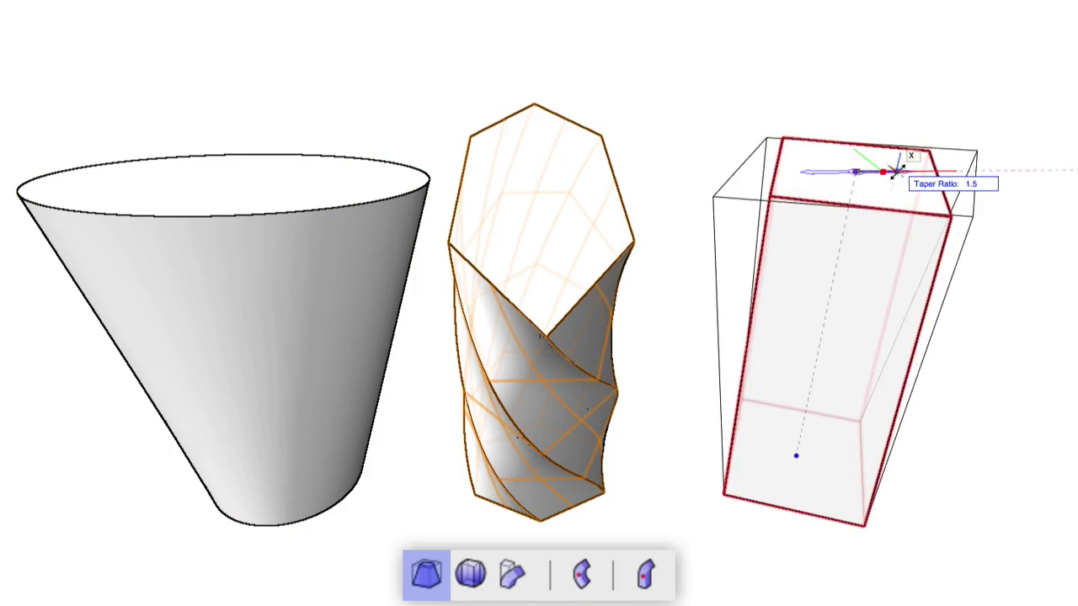
click(914, 175)
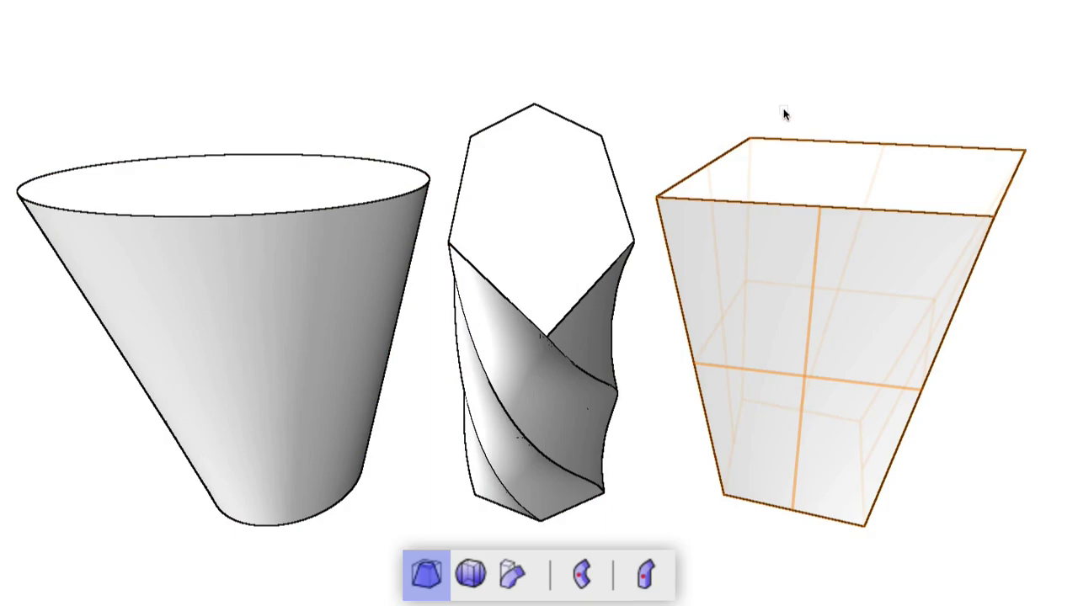
Undo the last three single-direction tapers on the cylinder, prism and box
key(ctrl+z)
key(ctrl+z)
key(ctrl+z)
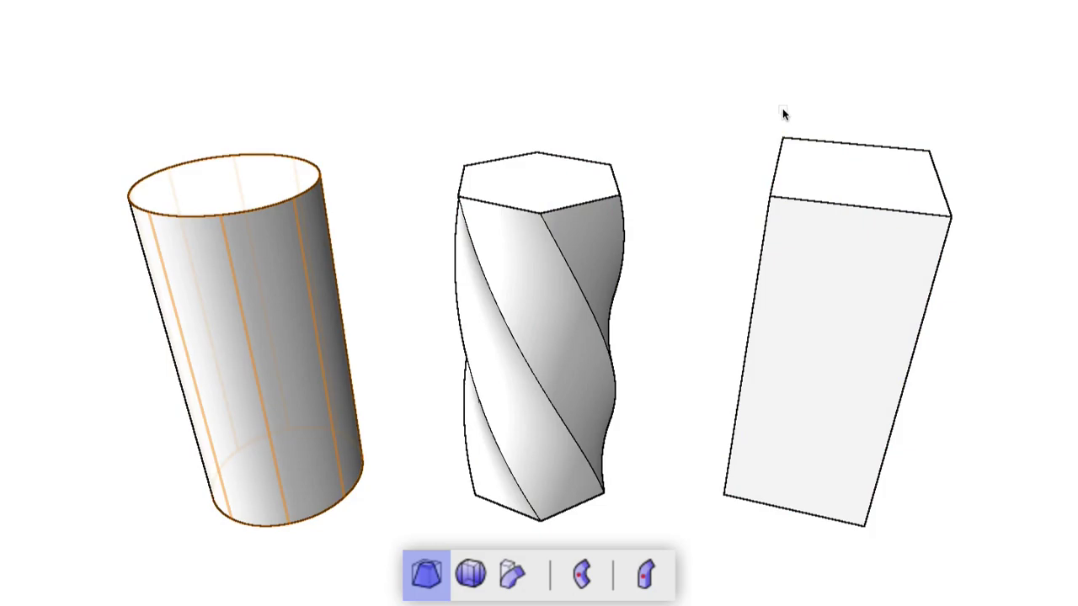
Try tapering the twisted prism from its top center in a 30° direction and in a second direction angled toward the front
click(543, 180)
click(538, 180)
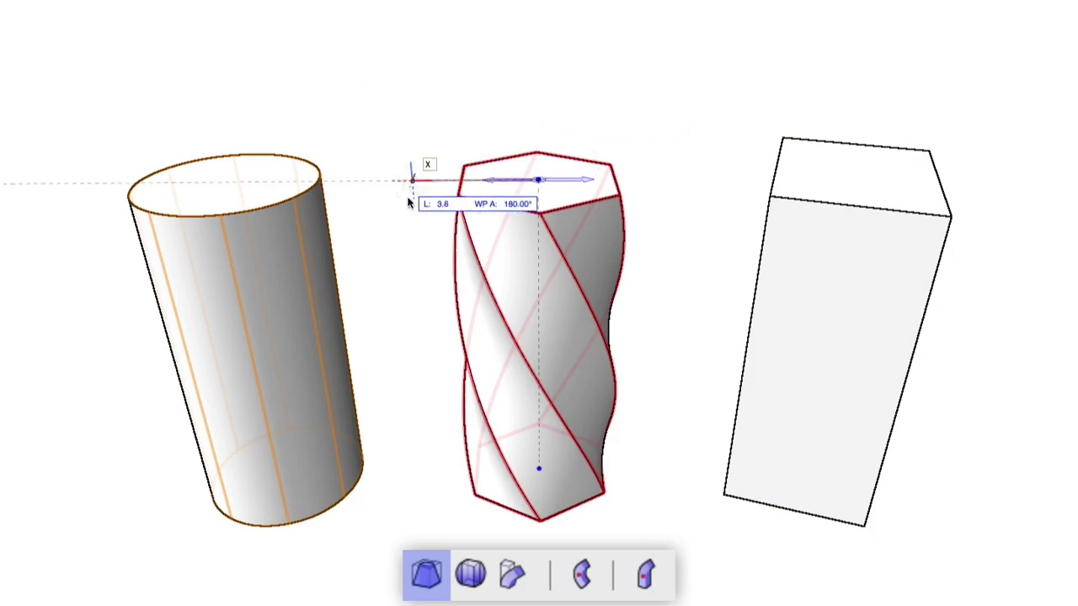
click(669, 152)
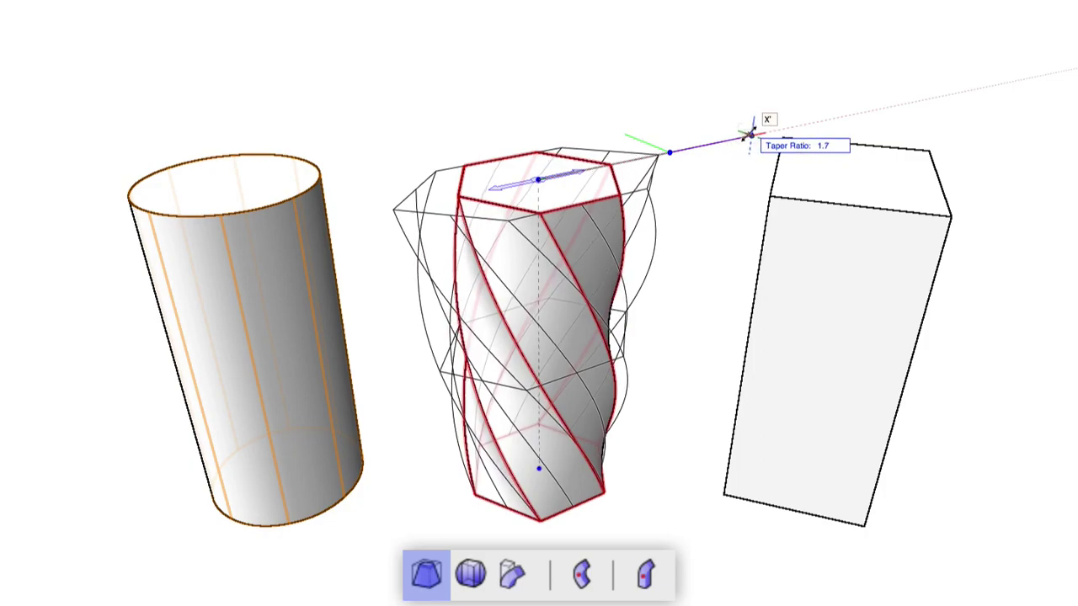
click(701, 149)
click(663, 228)
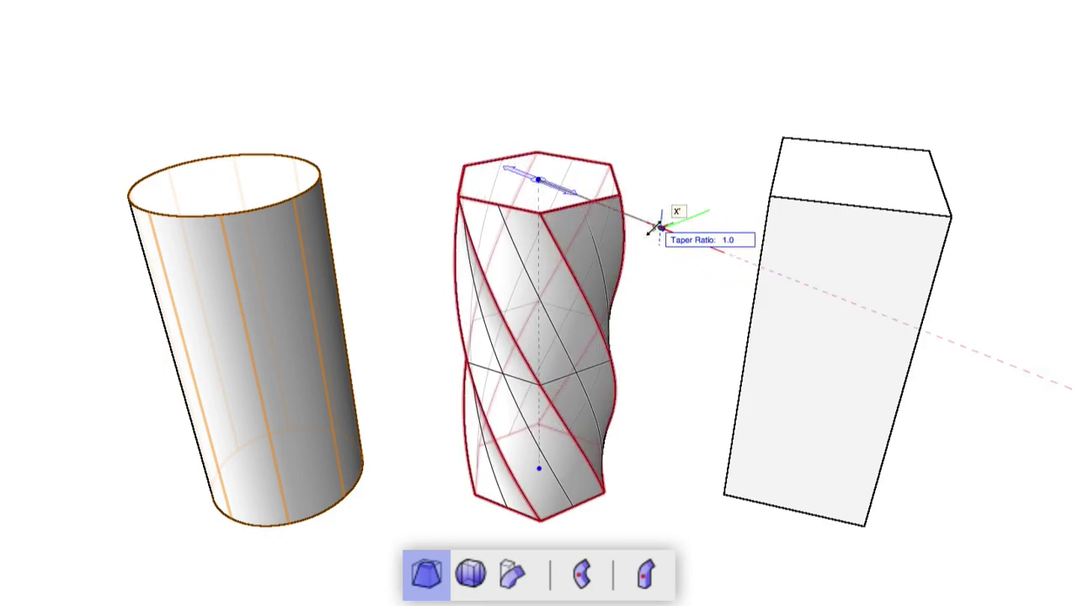
click(658, 231)
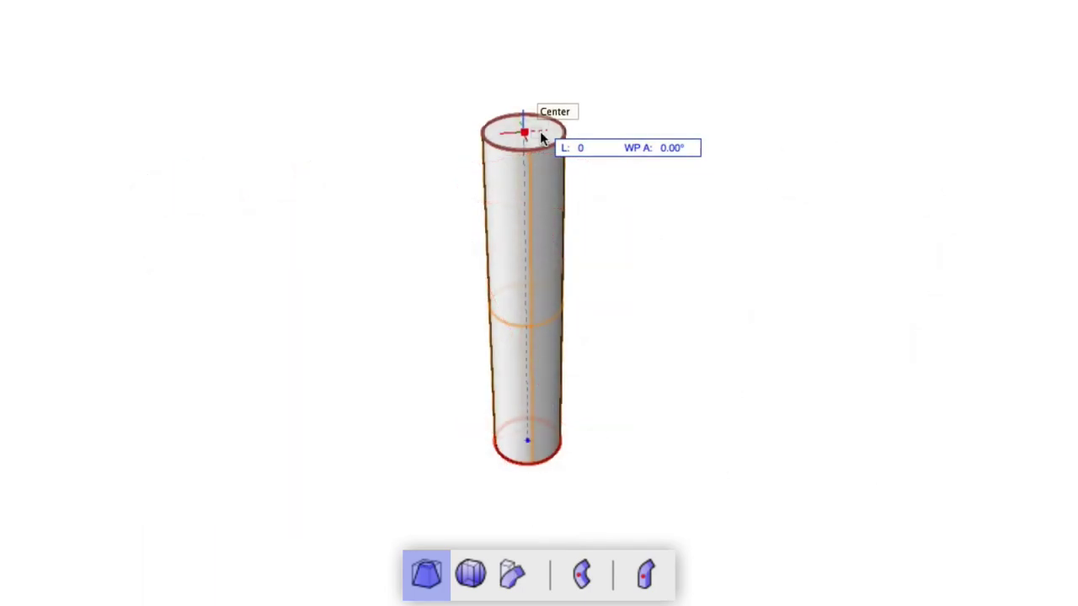
Flare the slim cylinder's top from its center along the X axis with a taper ratio of 2
click(542, 139)
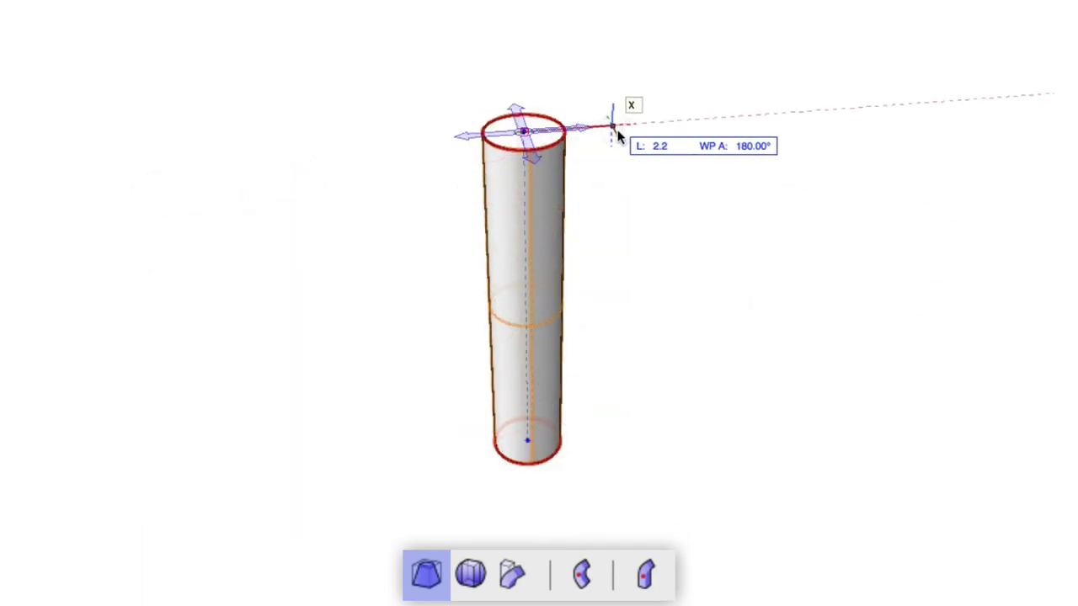
click(627, 126)
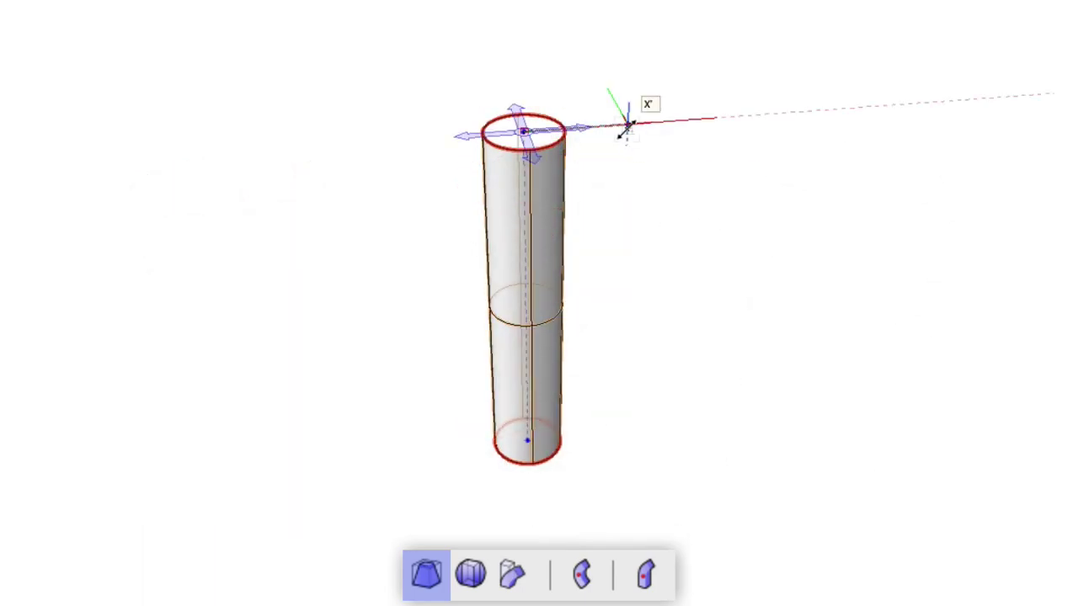
text(2)
key(Return)
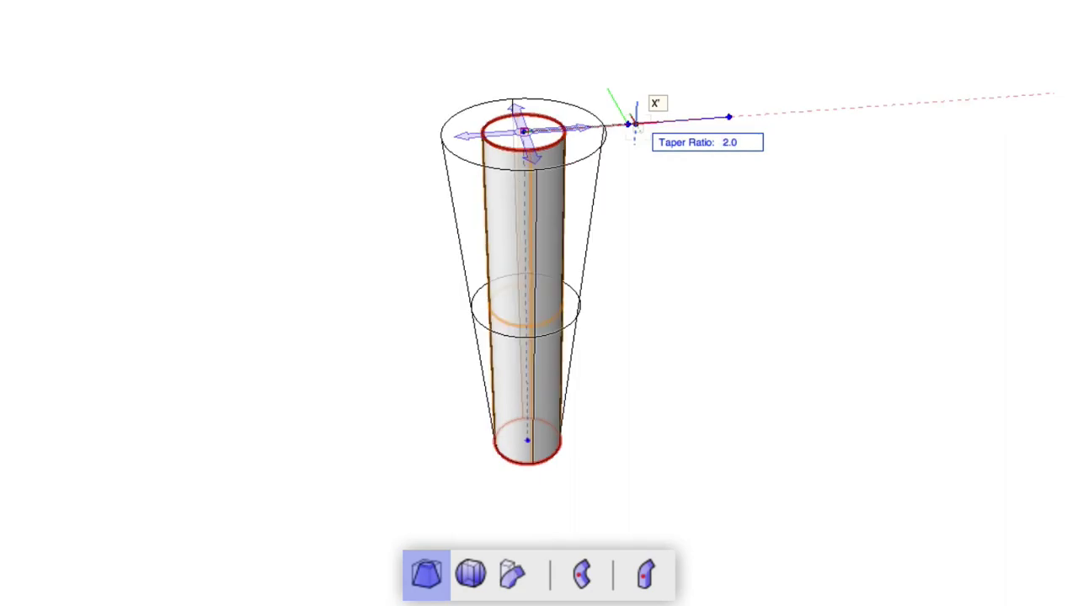
click(638, 125)
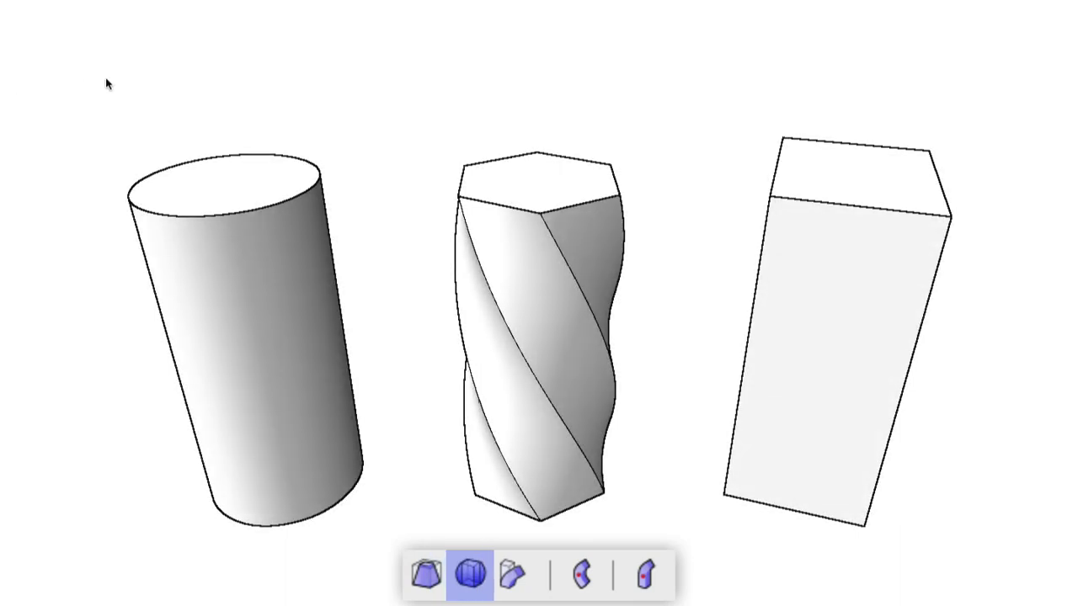
Bulge the cylinder outward from the center of its top face along the Y direction
click(226, 182)
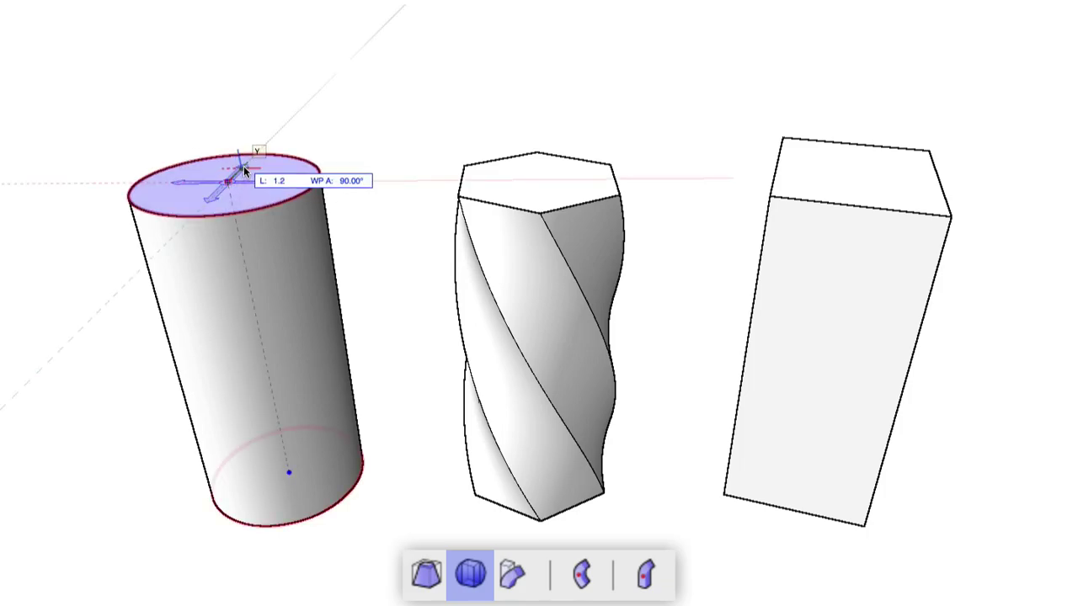
click(241, 168)
click(251, 150)
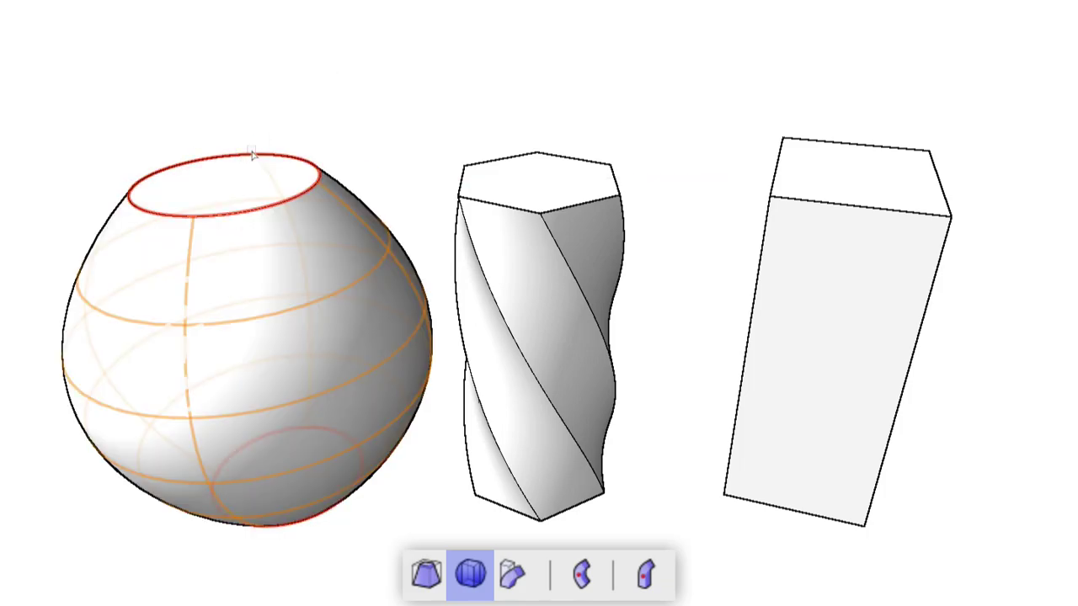
Pinch the twisted hexagonal prism inward from its top center with a bulge ratio of about 0.5
click(539, 180)
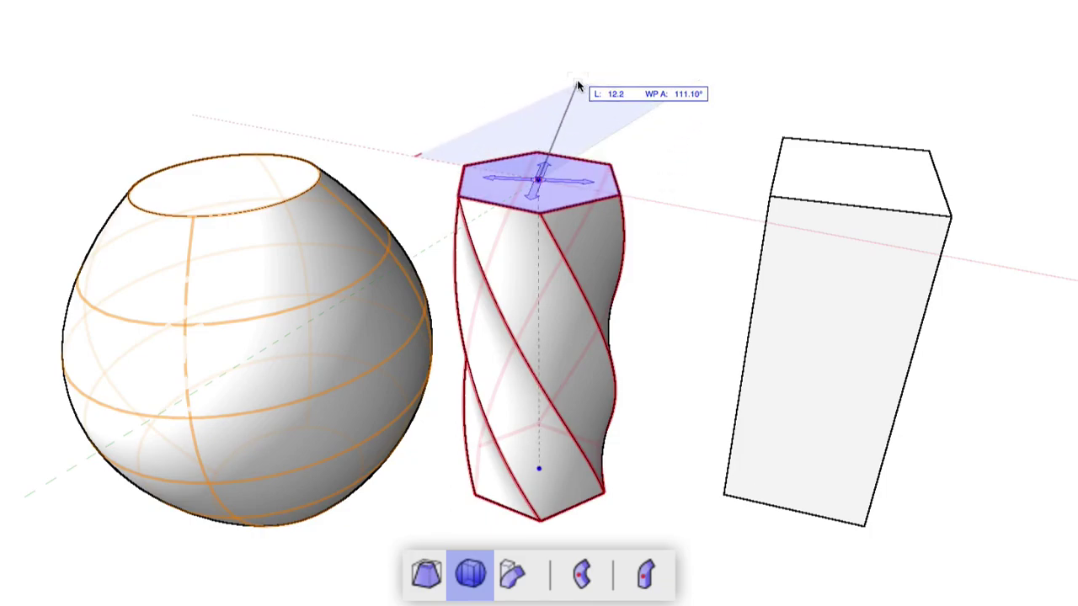
click(579, 78)
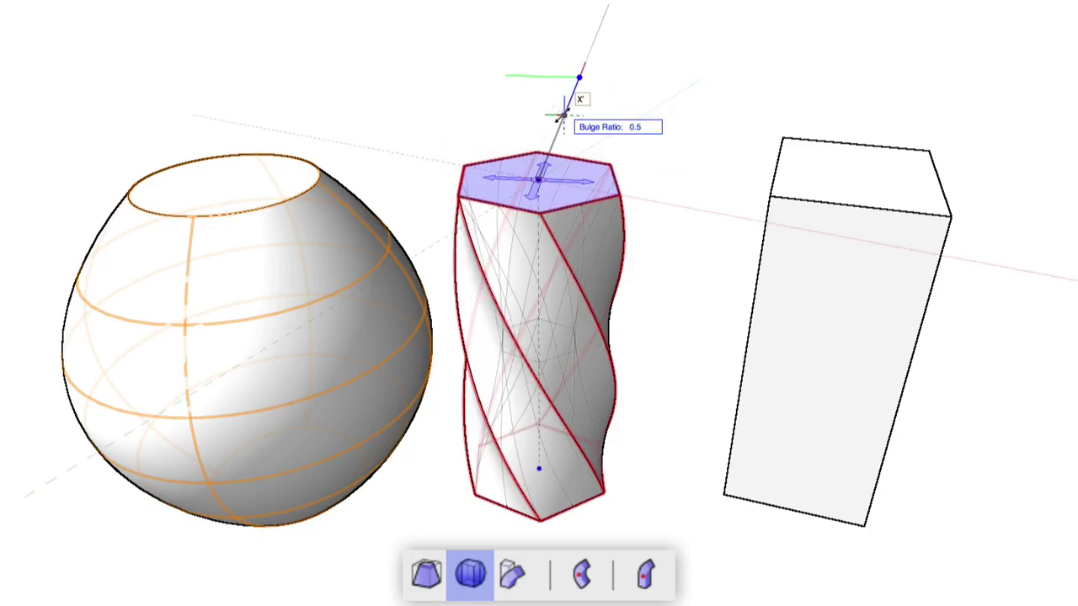
click(563, 119)
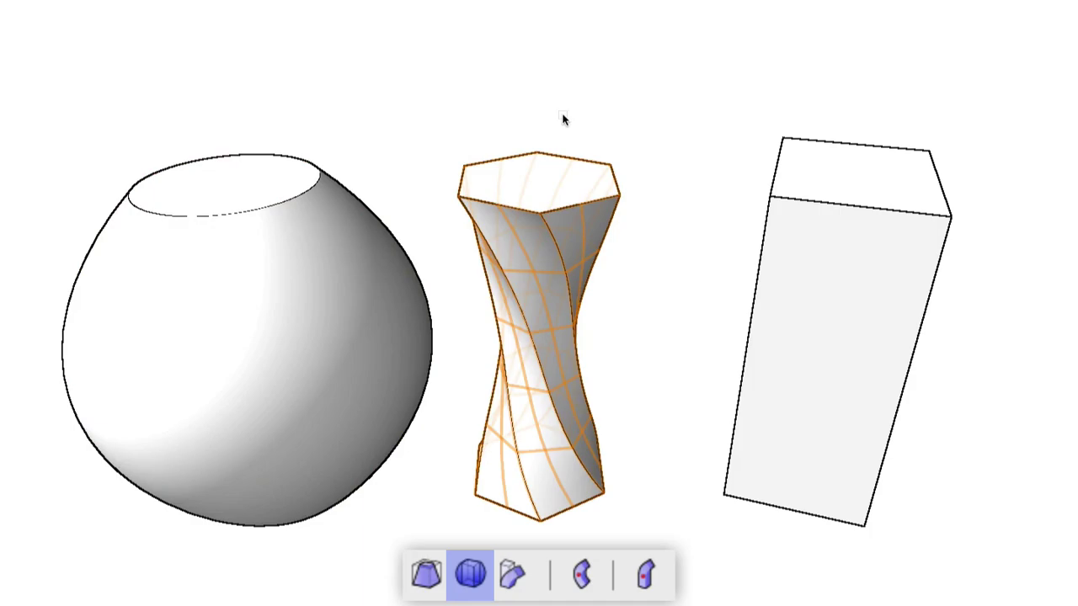
Bulge the box outward from the center of its top face, using a direction angled toward the back
click(857, 171)
click(791, 82)
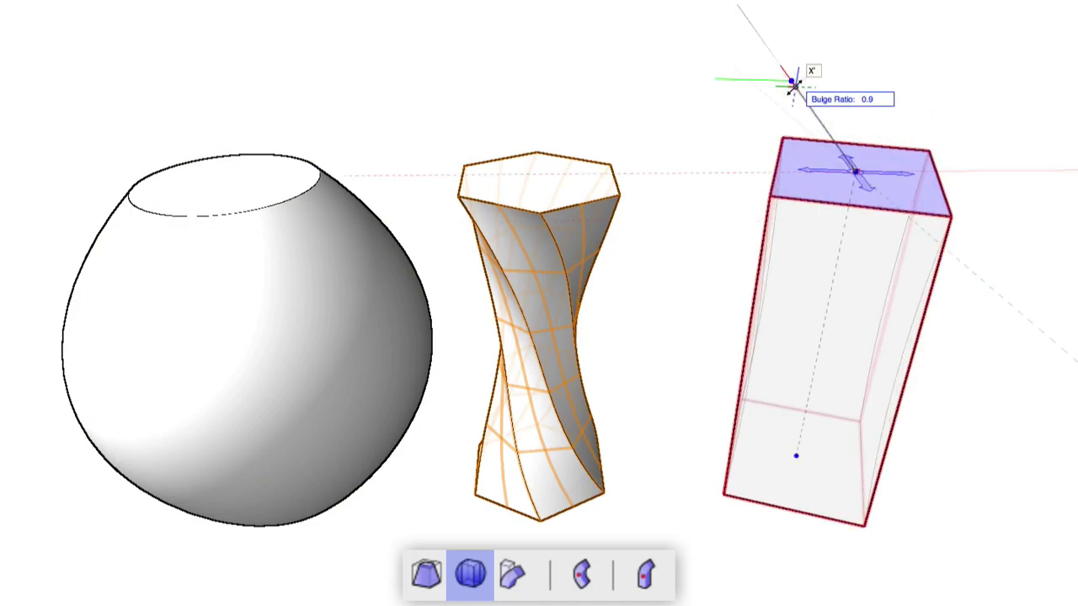
click(762, 43)
click(760, 45)
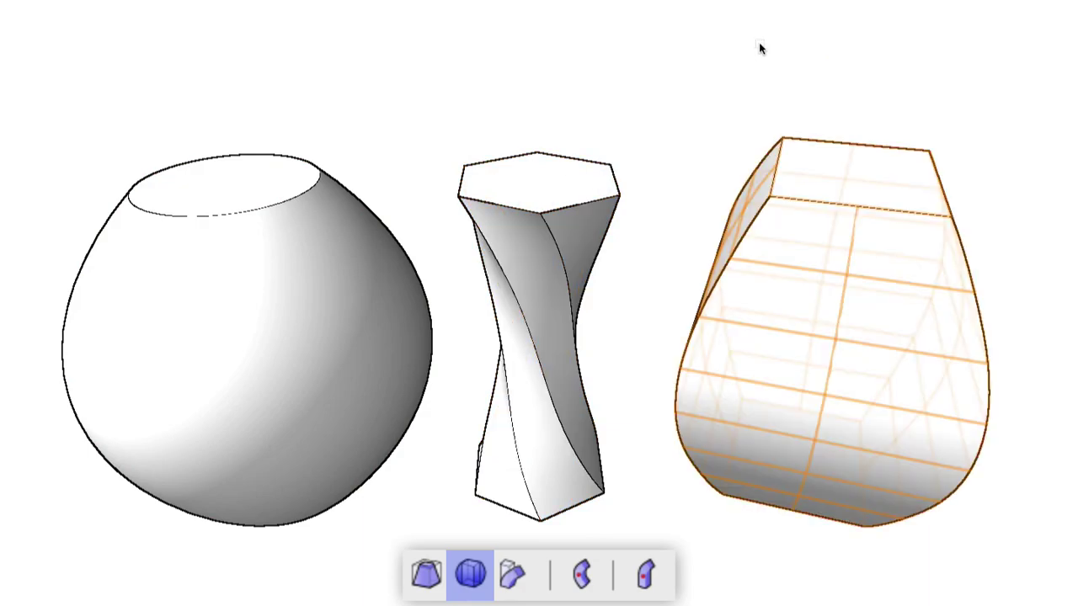
Try a single-direction bulge of the twisted prism, using a top corner instead of the top center as reference point
key(b)
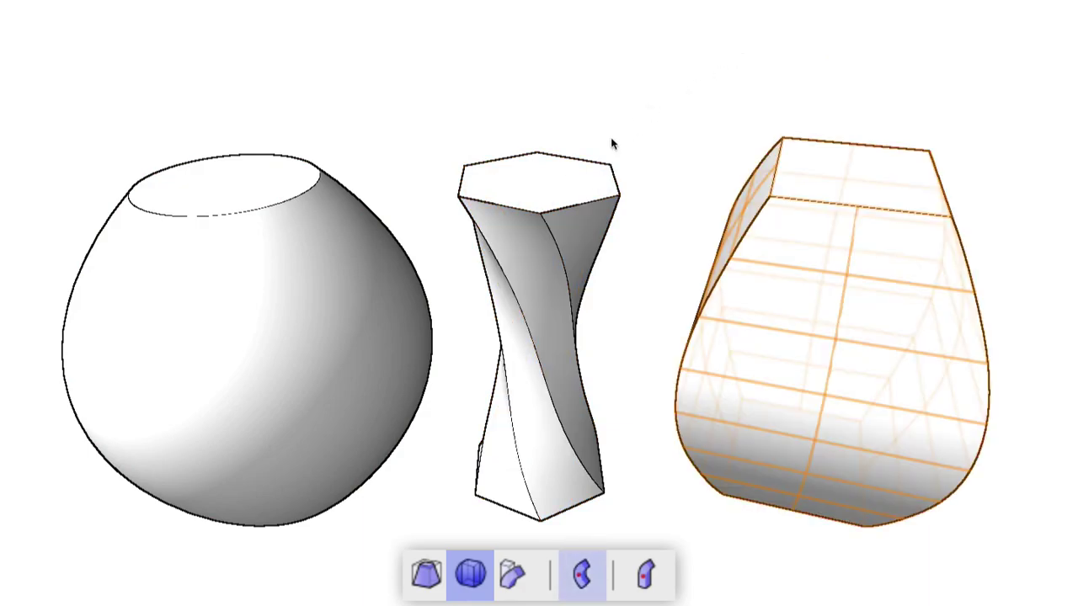
click(539, 179)
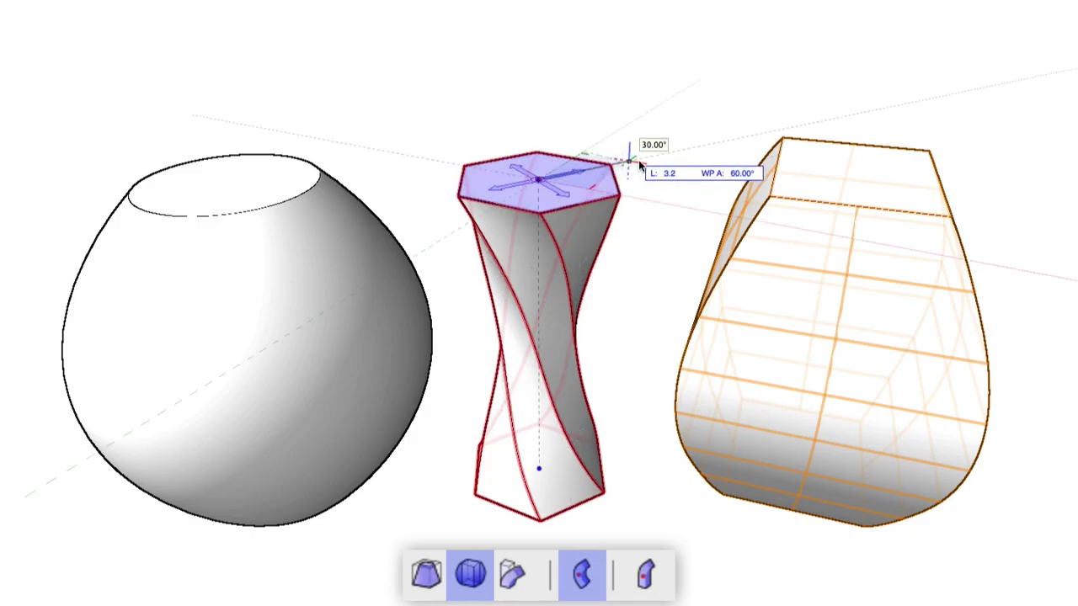
key(Escape)
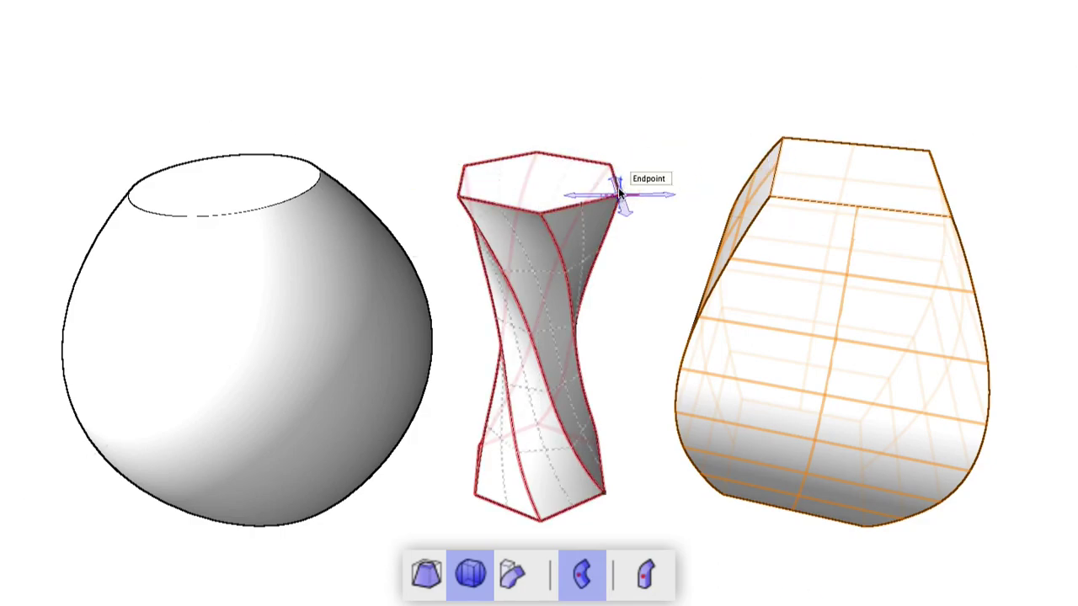
click(620, 194)
click(652, 200)
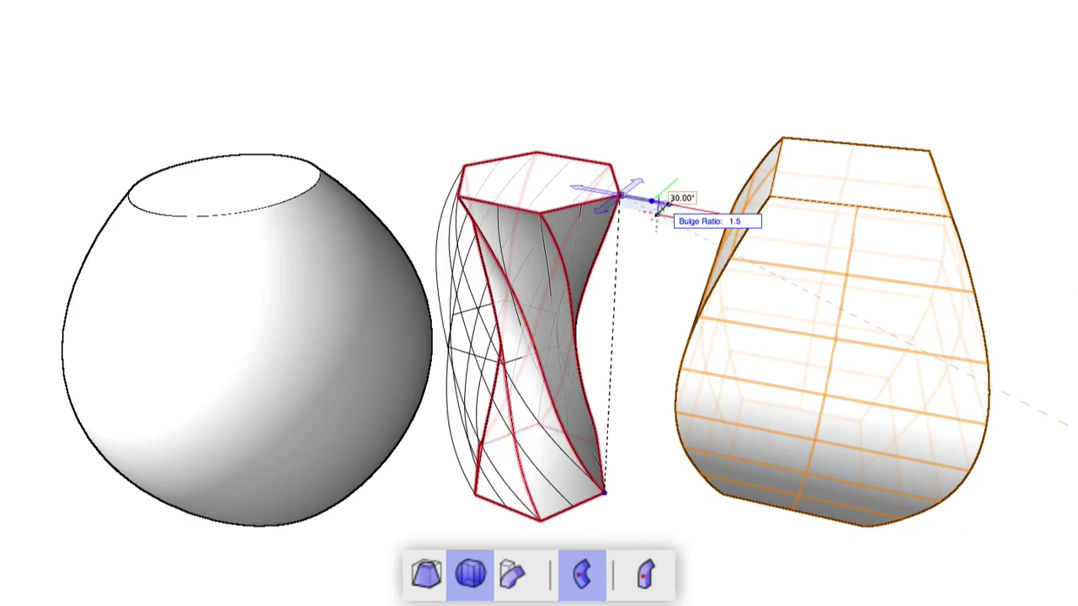
click(665, 217)
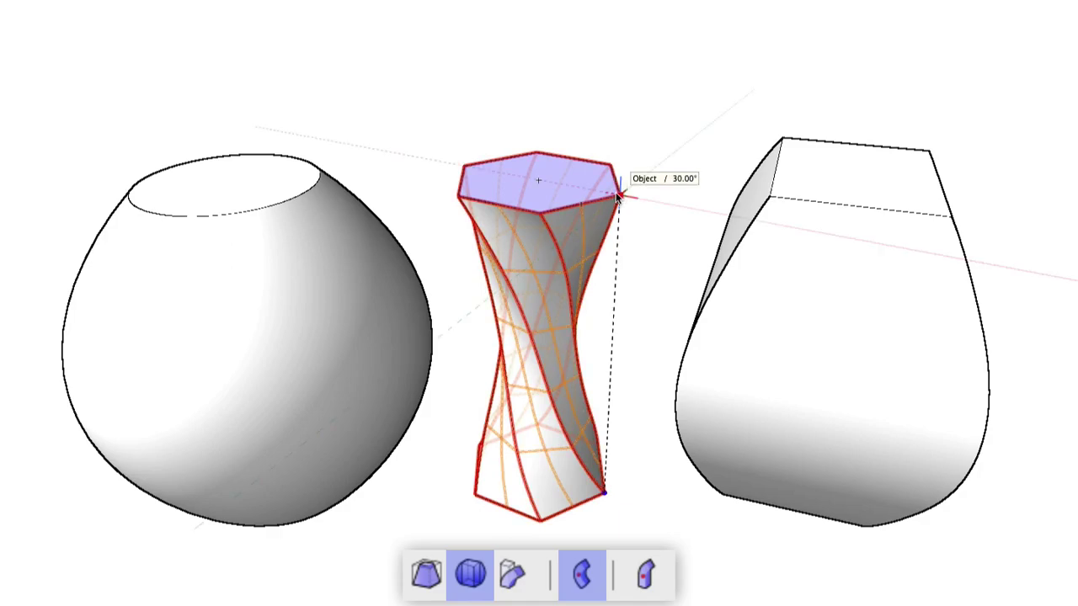
Bulge the twisted prism in all directions from its top corner, with the direction pointing toward the top face's center
click(562, 184)
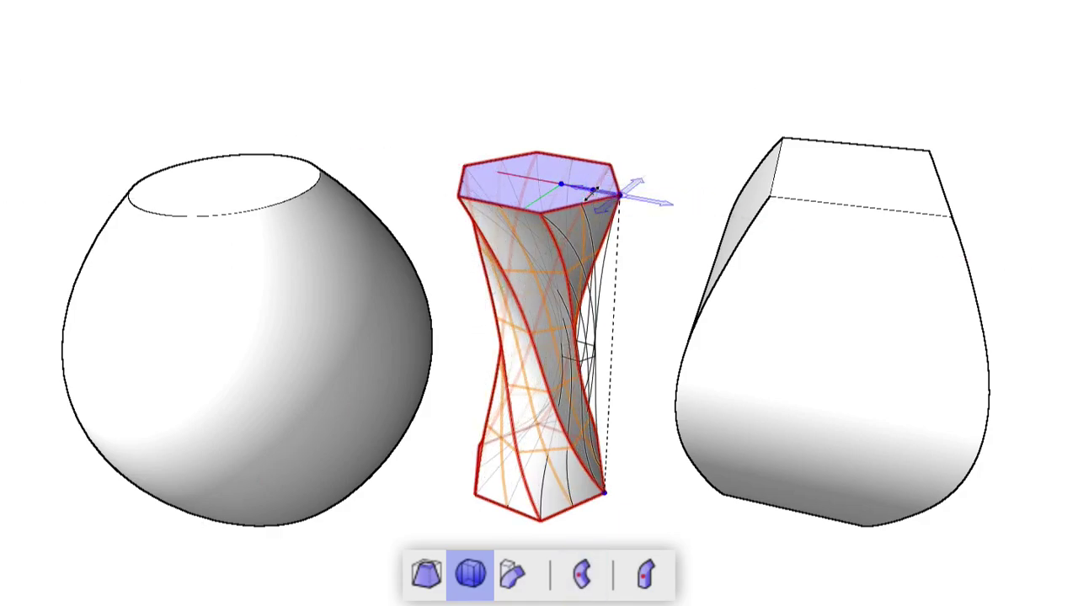
click(592, 193)
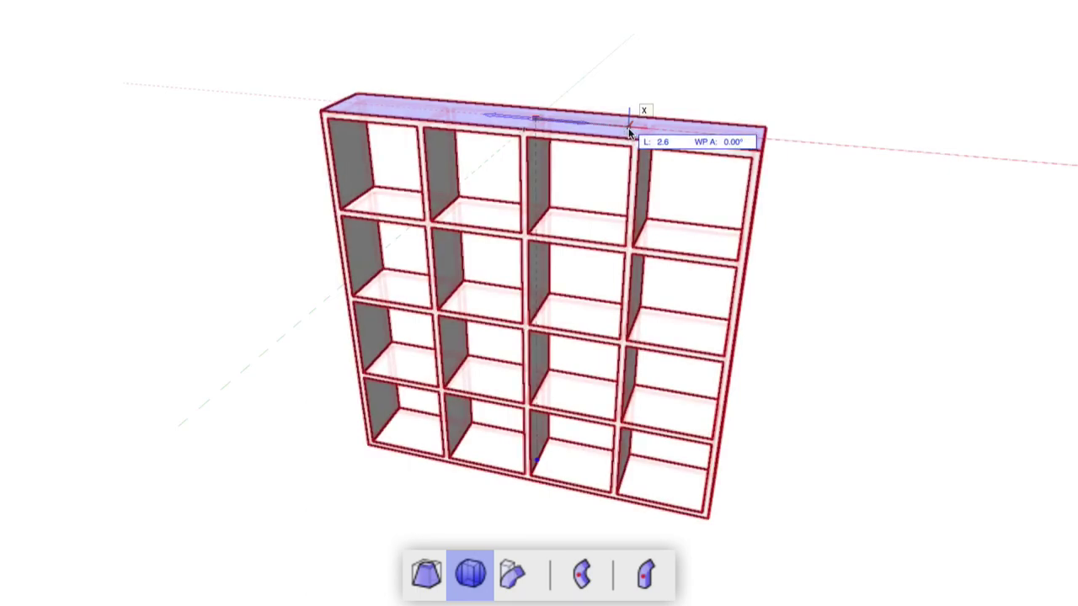
Try bulging the shelf unit from the center of its top face, first along the X axis and then along its depth
click(696, 133)
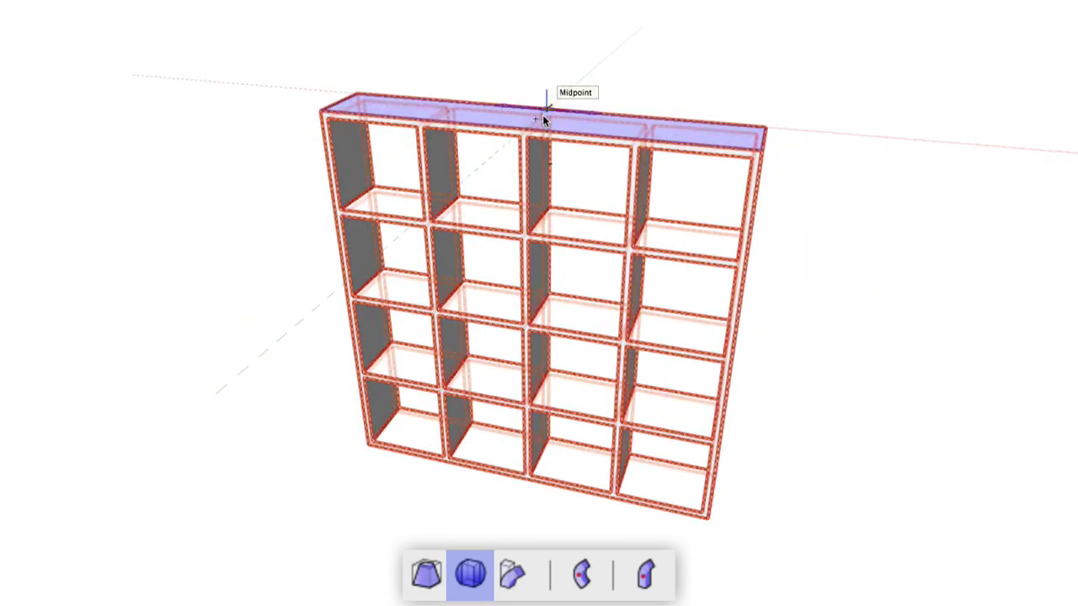
click(533, 116)
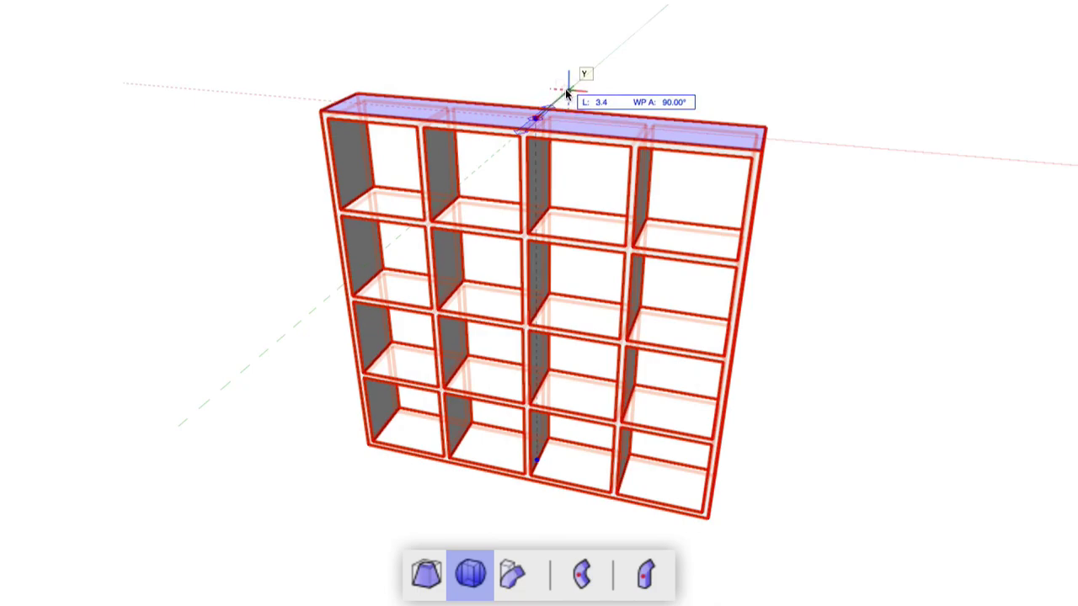
click(608, 31)
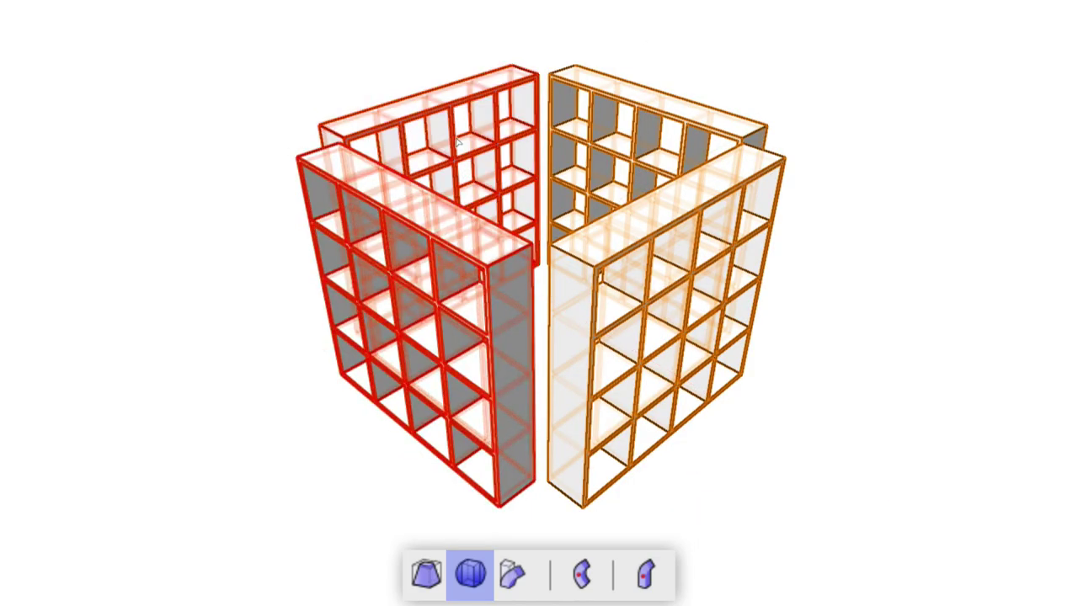
Select the four shelf units and bulge them together inward from the inner front vertical edge with a ratio of about 0.5
shift+click(571, 134)
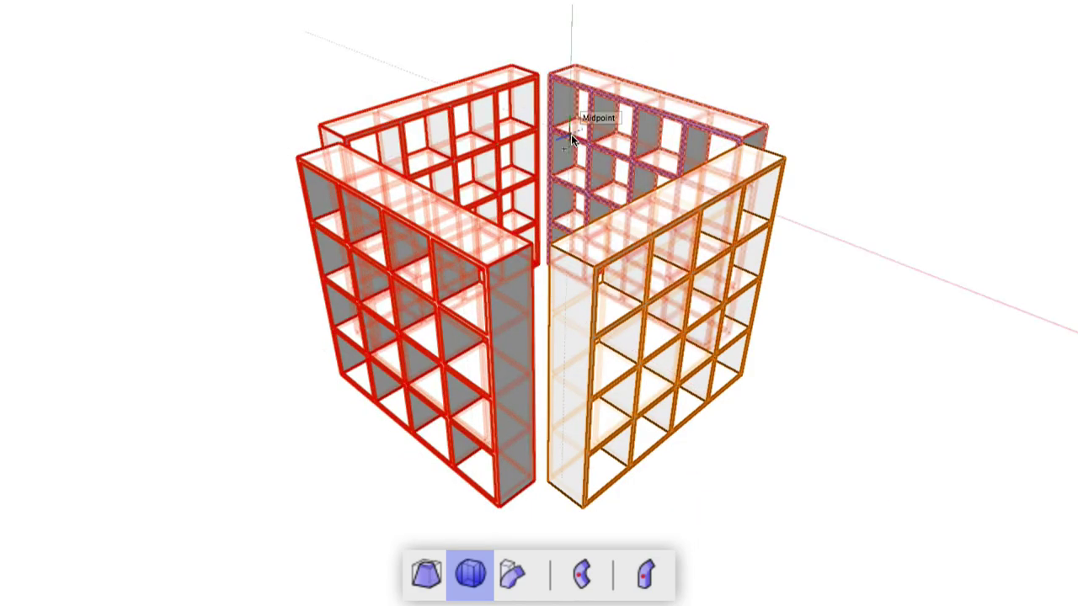
shift+click(611, 199)
click(534, 326)
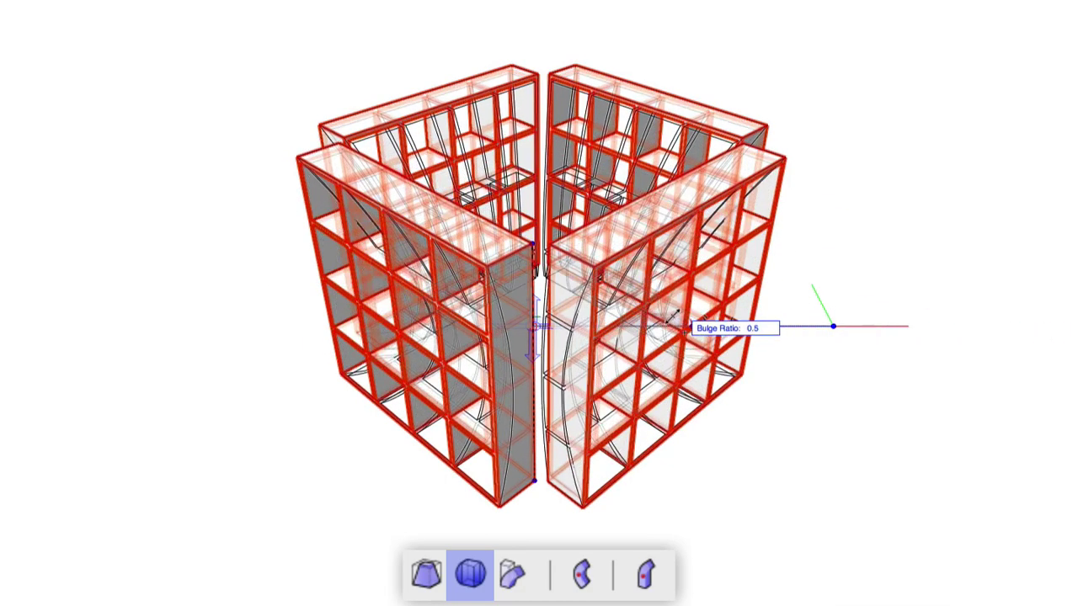
click(665, 315)
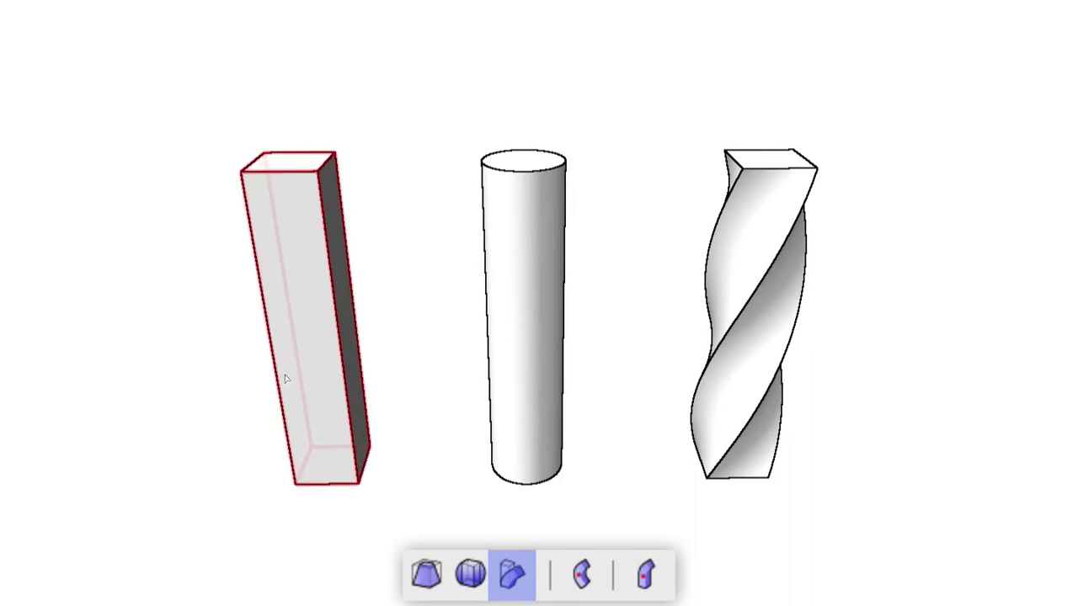
Bend the tall box to the left from its front face's bottom edge midpoint, with the bend axis running up the face
click(320, 435)
click(324, 480)
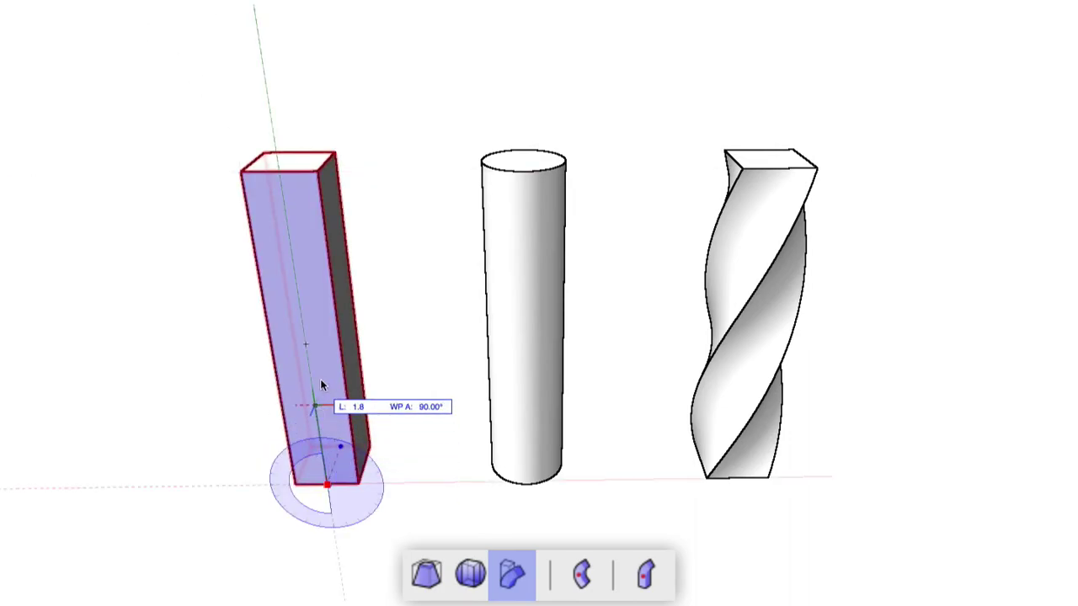
click(306, 334)
click(270, 343)
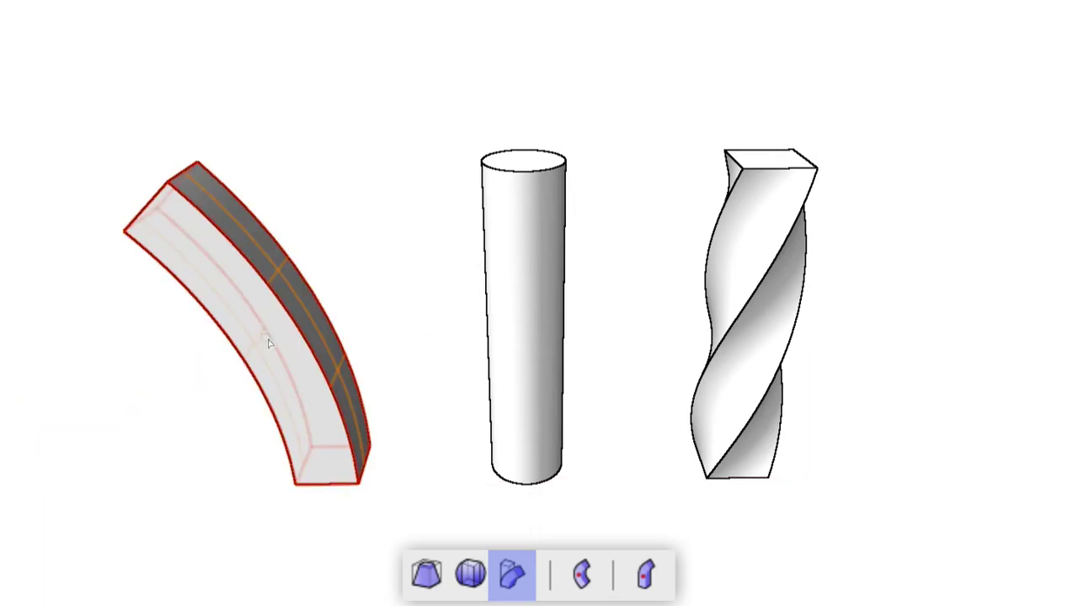
Bend the straight cylinder slightly to the right from its base, with the bend axis running up its height
click(529, 459)
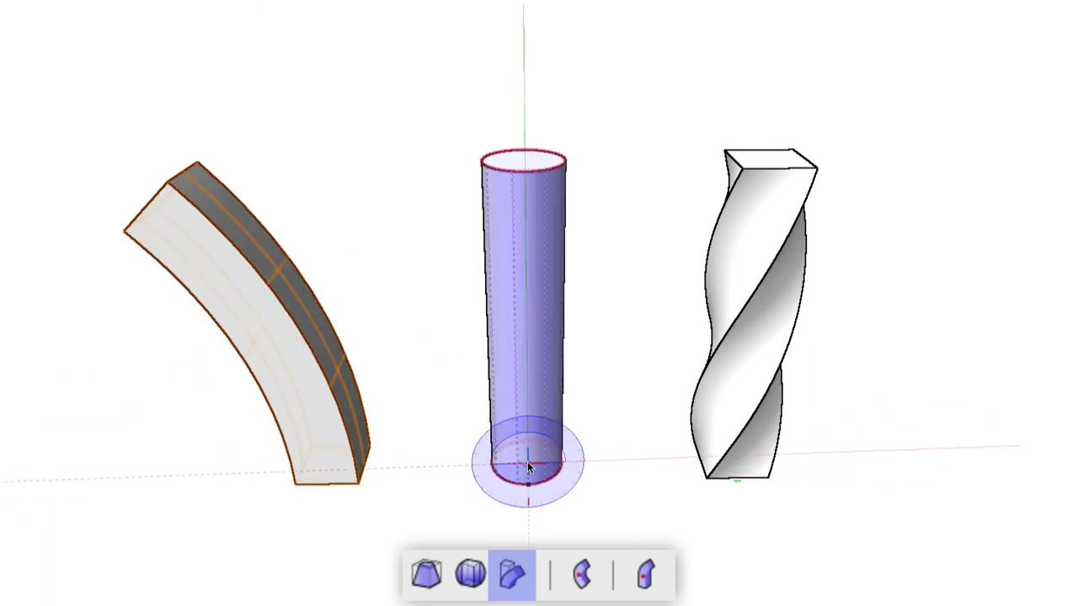
click(526, 461)
click(520, 256)
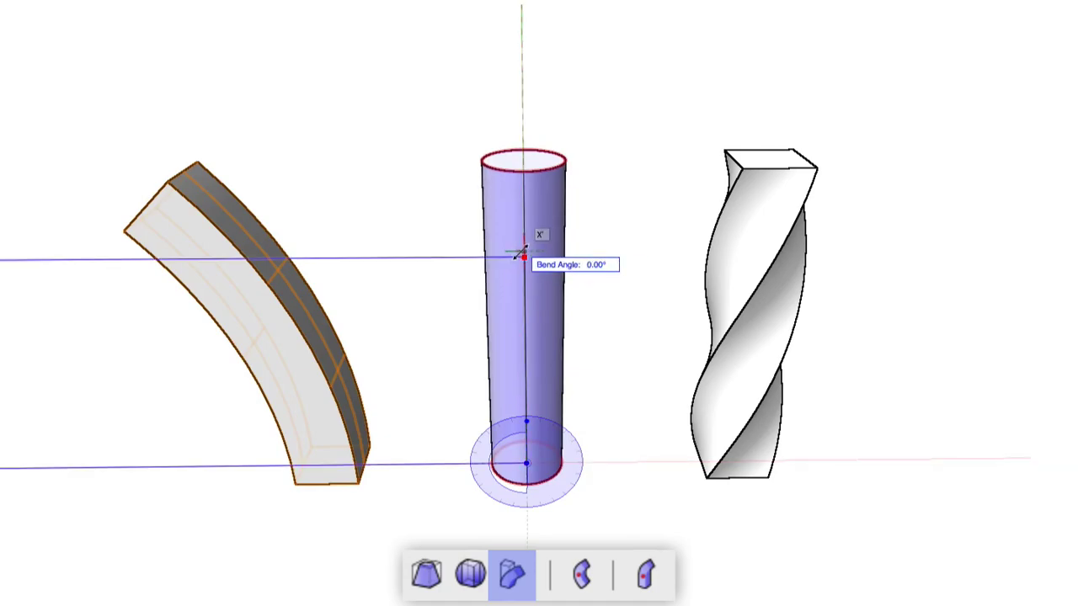
click(561, 249)
Bend the twisted square column to the right by -90° from its base, with the axis reaching its top
click(731, 460)
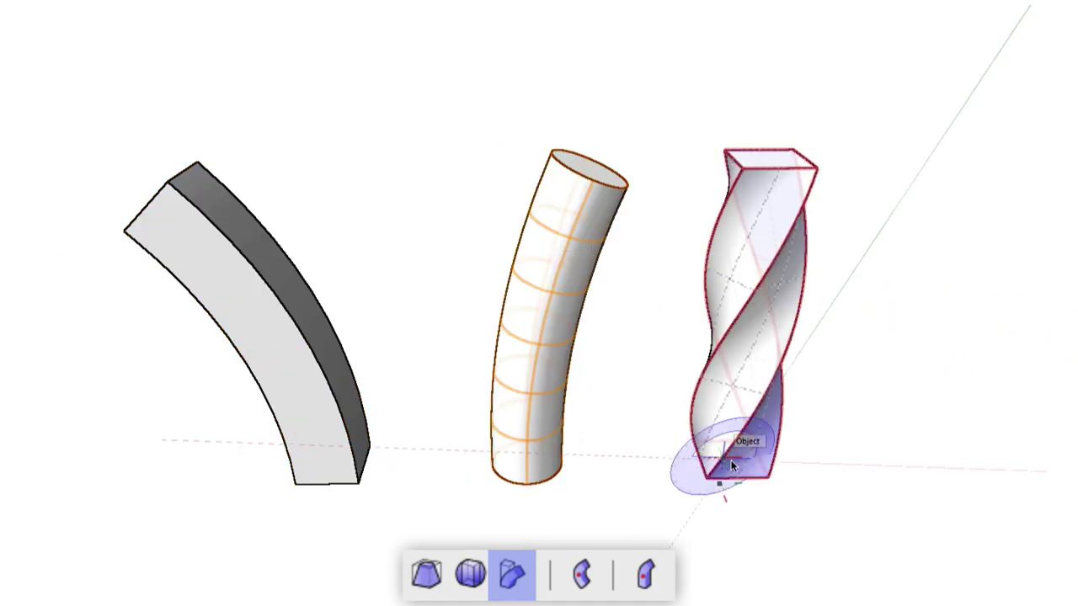
click(740, 471)
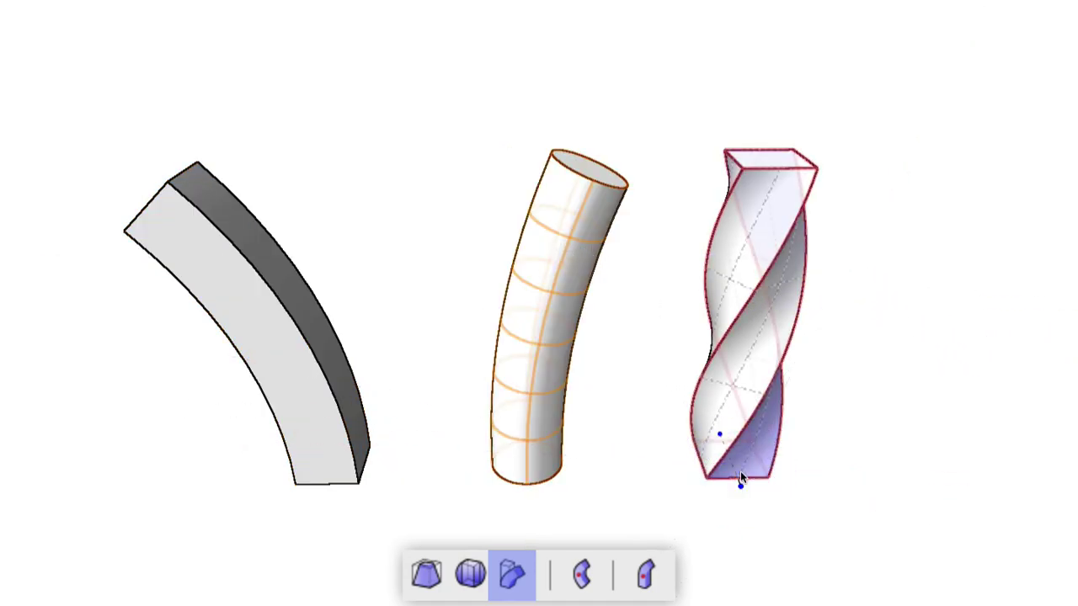
click(745, 170)
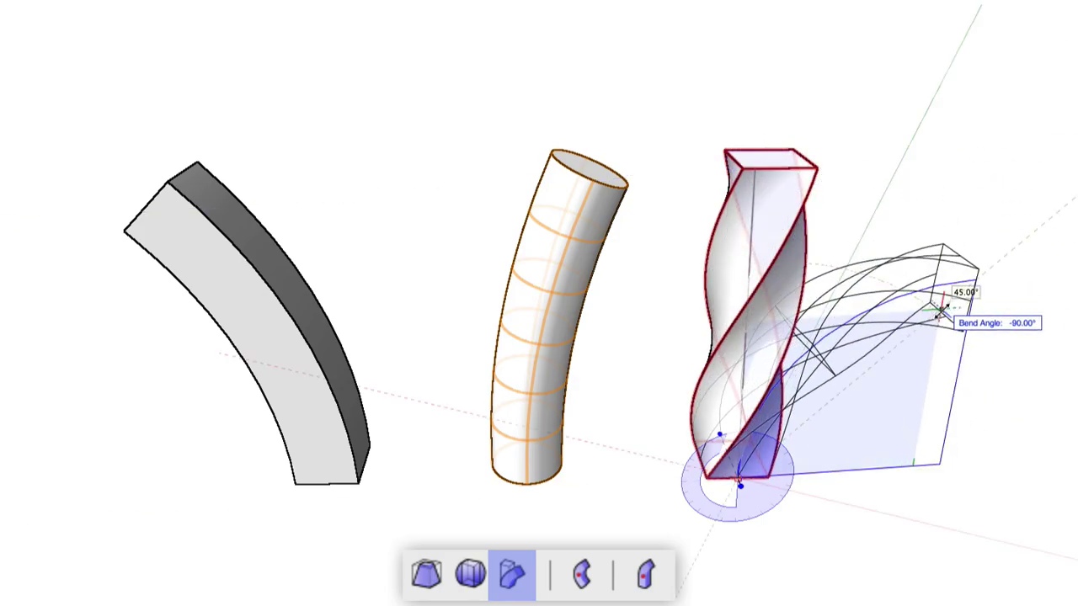
click(941, 300)
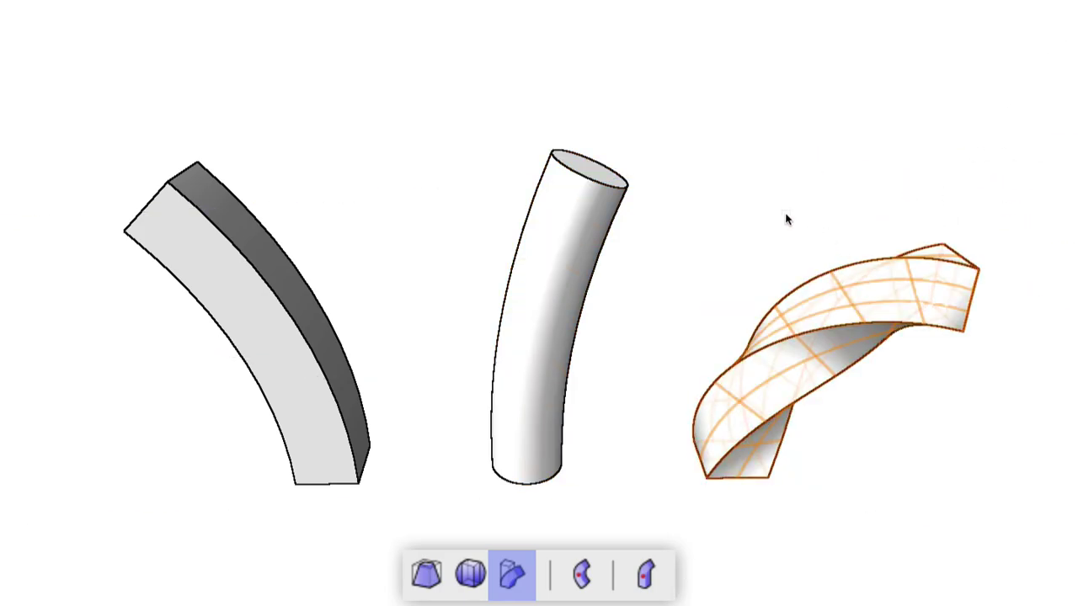
Bend only the upper part of the curved cylinder back to the left, starting from a point near mid-height
click(550, 289)
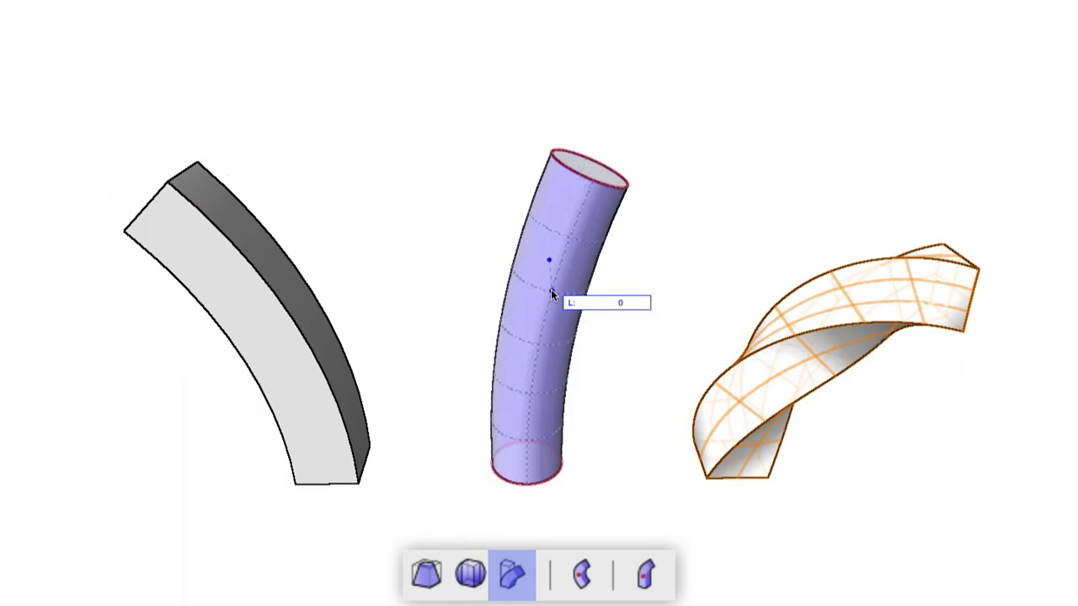
click(580, 192)
click(498, 177)
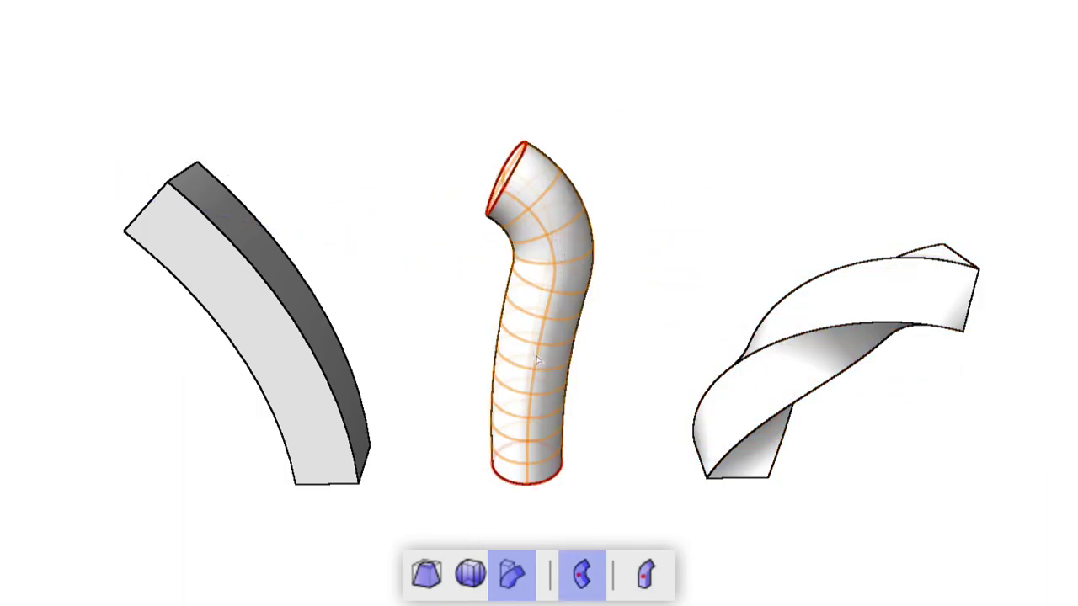
Bend the lower part of the cylinder to the right, from a point above the base down to its bottom end
click(527, 400)
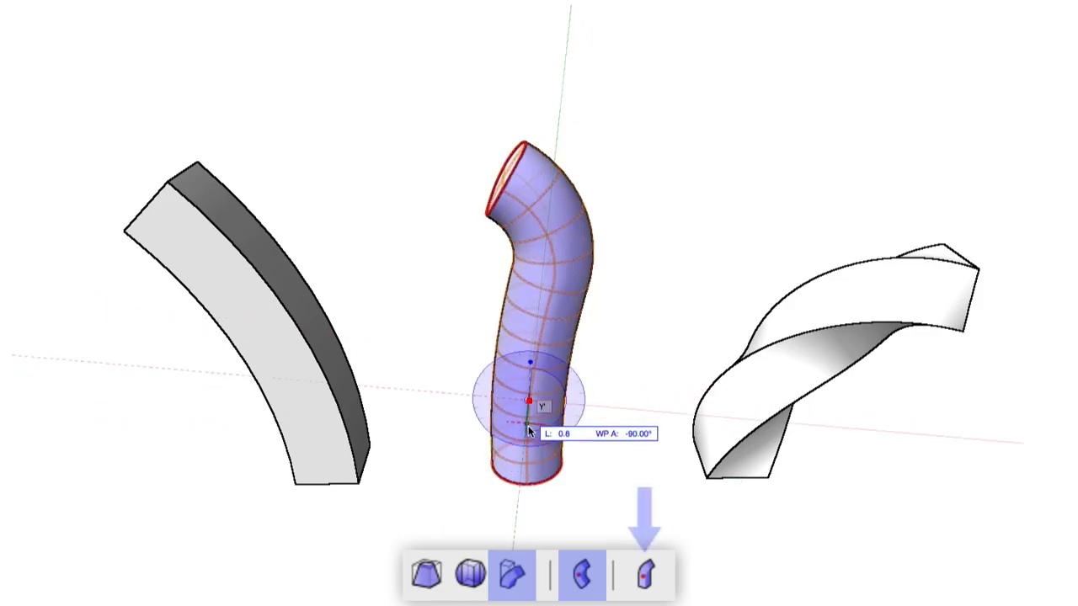
click(527, 476)
click(574, 464)
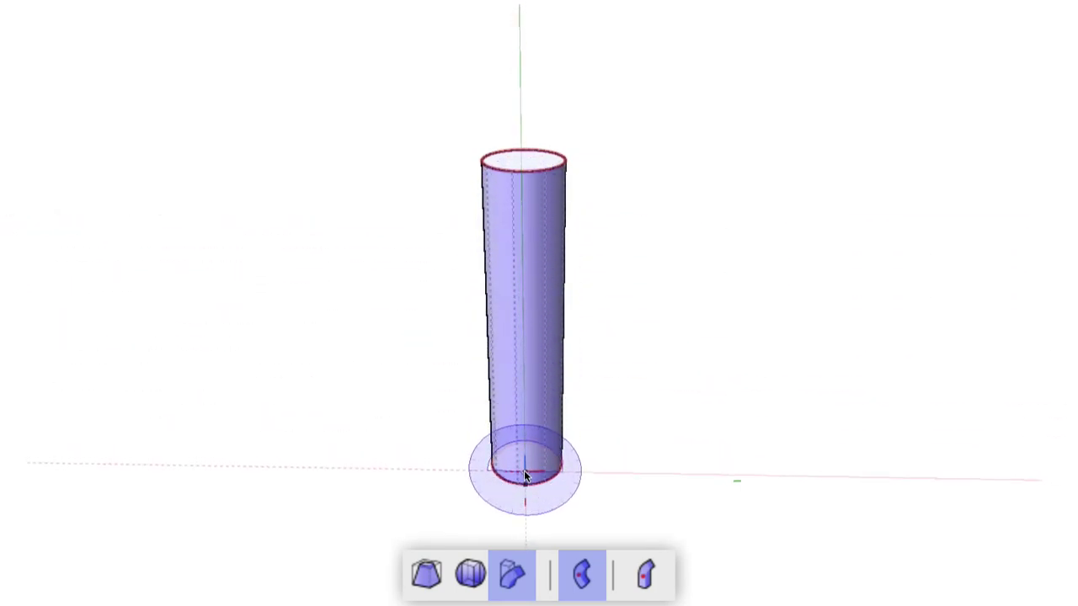
click(526, 478)
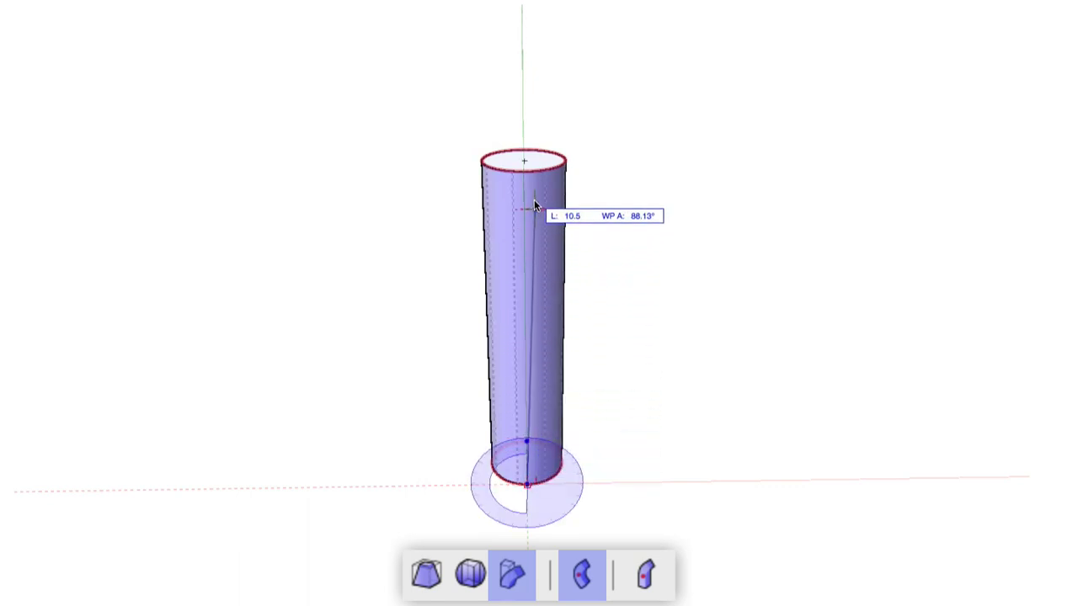
click(527, 173)
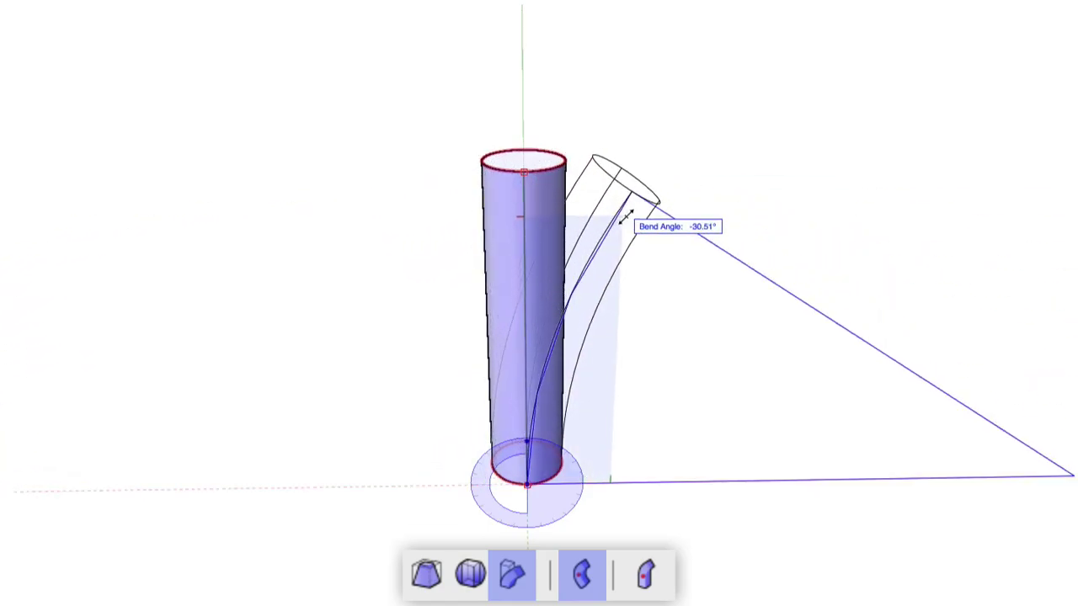
key(Escape)
key(Escape)
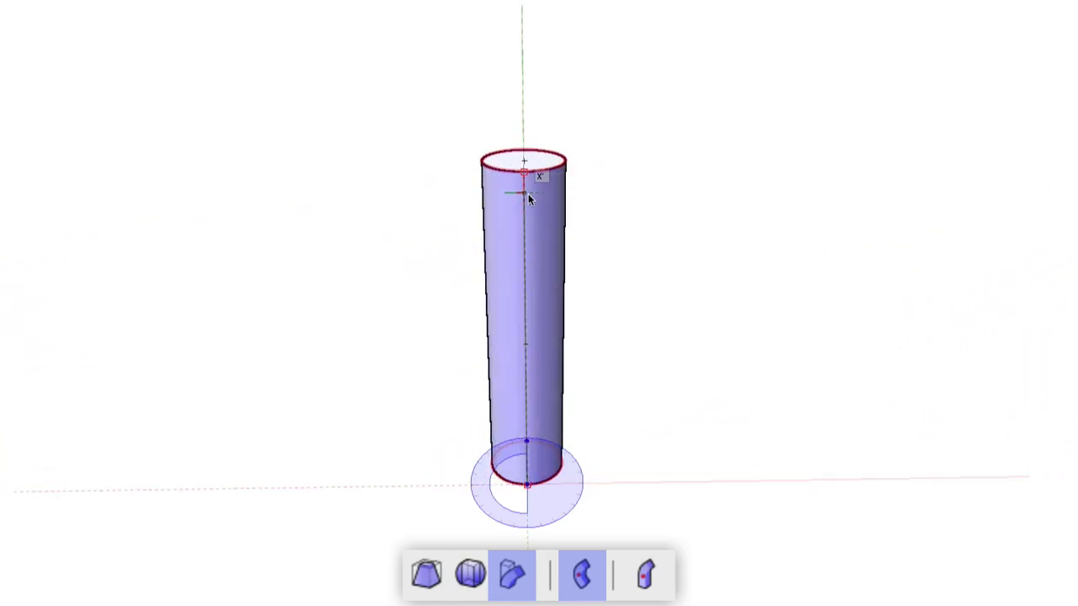
Bend only the upper part of the cylinder to the right by -37.5° from mid-height, using a short axis that ends below the top
click(523, 327)
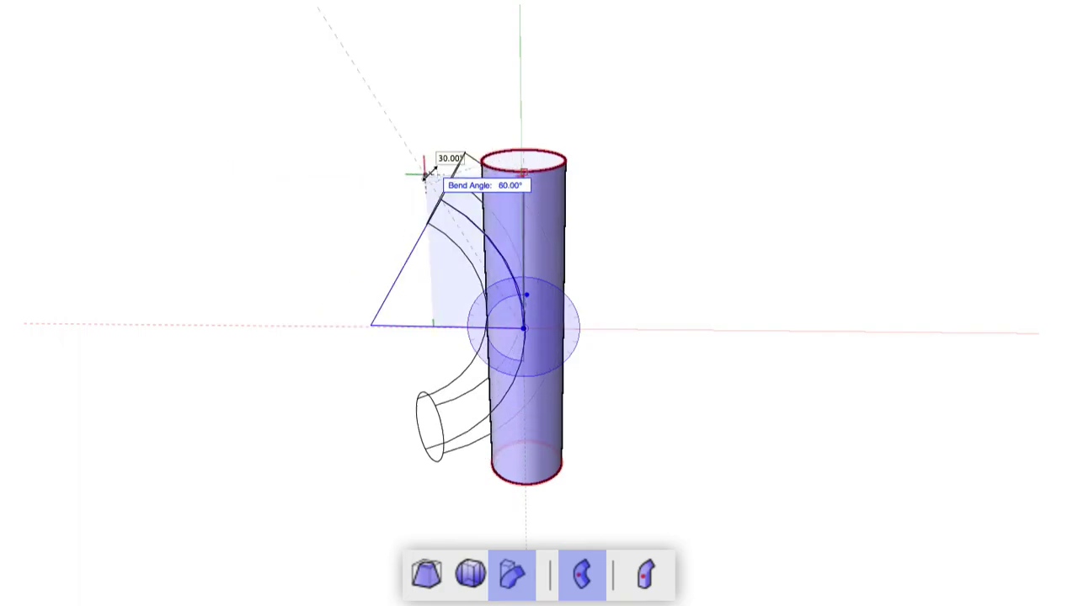
click(527, 178)
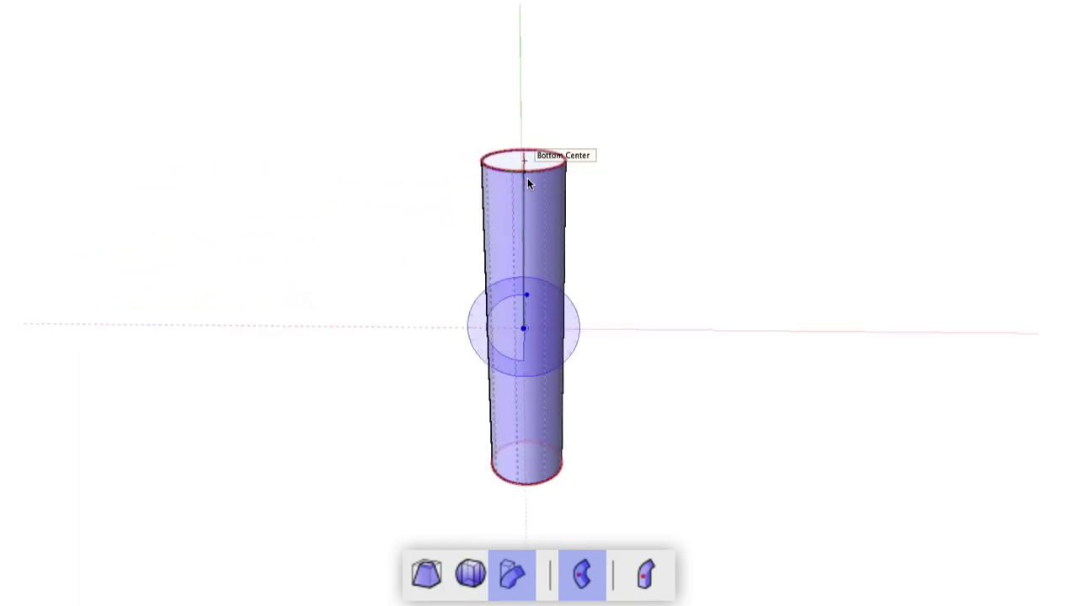
click(527, 178)
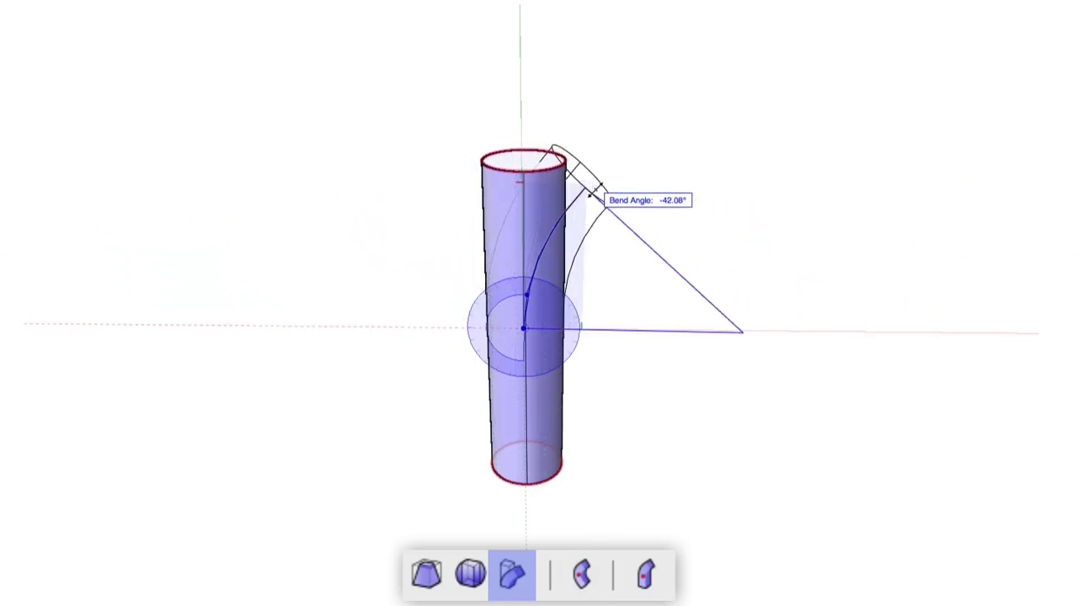
click(520, 170)
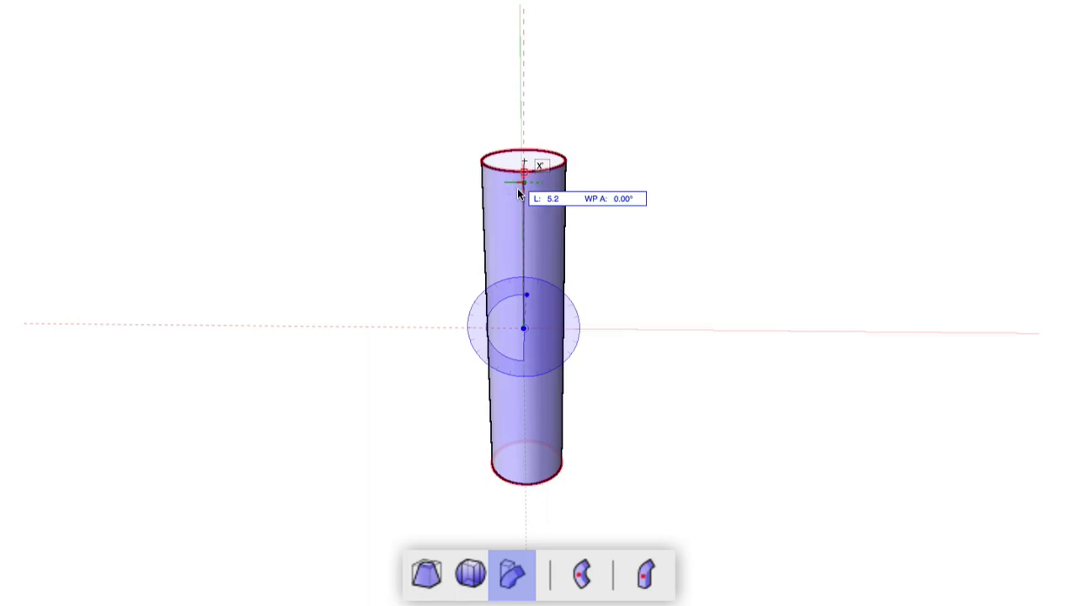
click(520, 274)
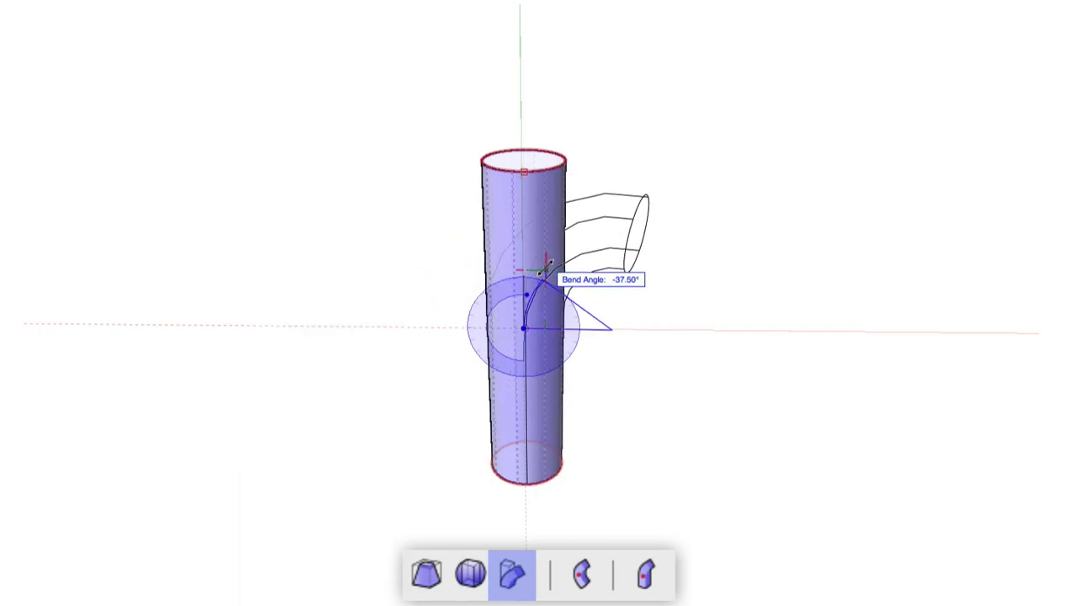
click(545, 268)
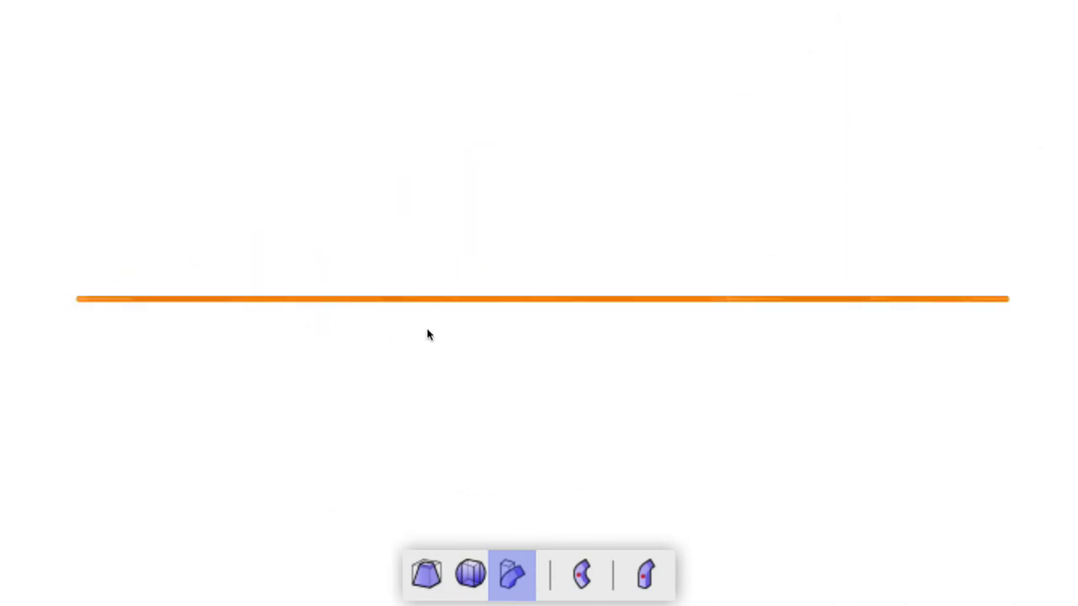
Bend the long, thin horizontal bar from its left endpoint, with the bend axis running along its full length
click(581, 301)
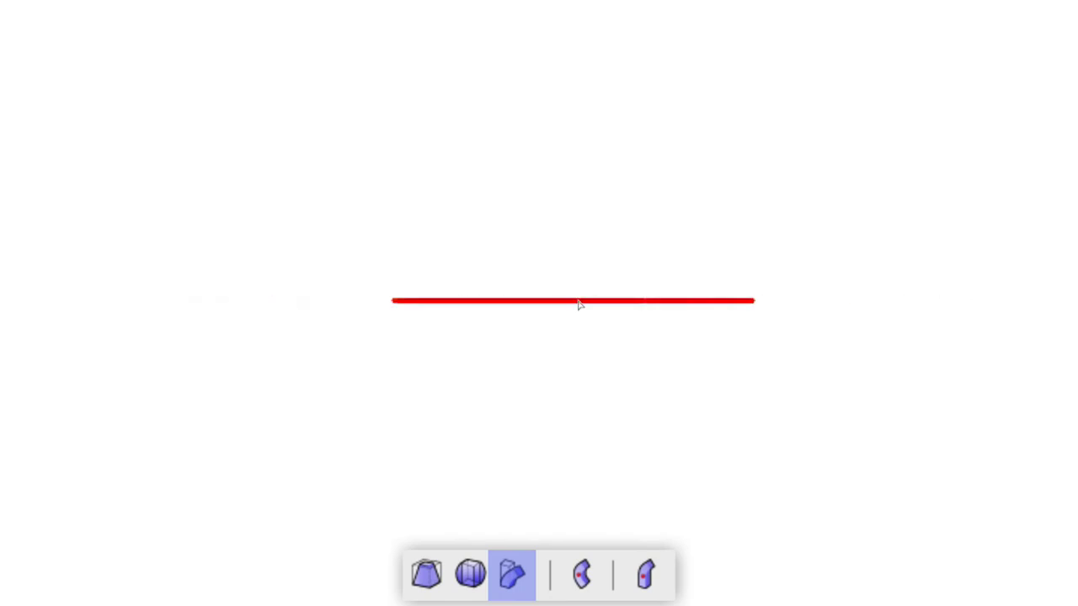
click(394, 301)
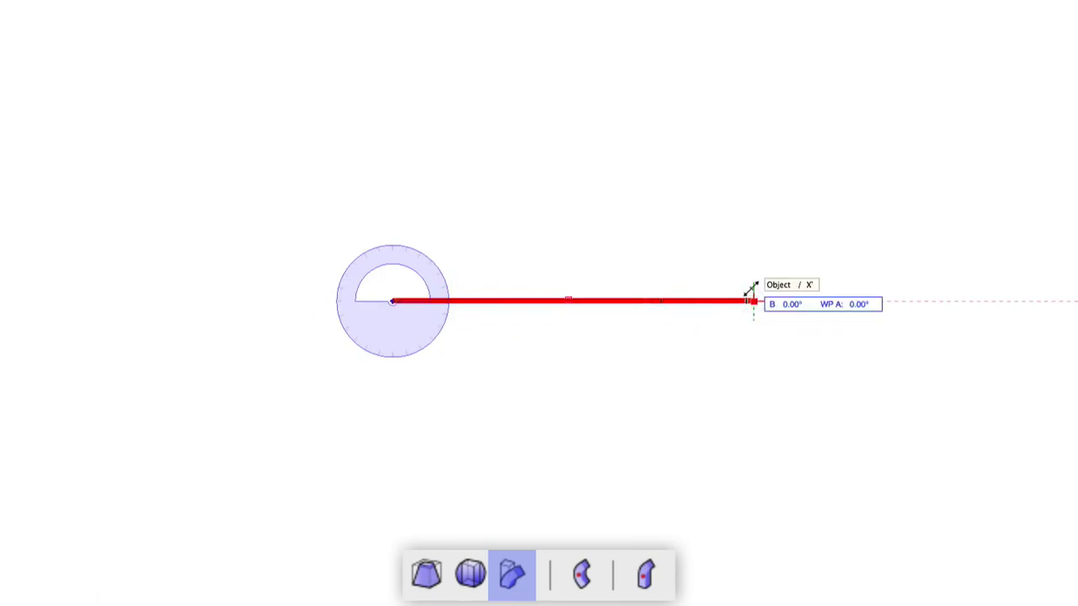